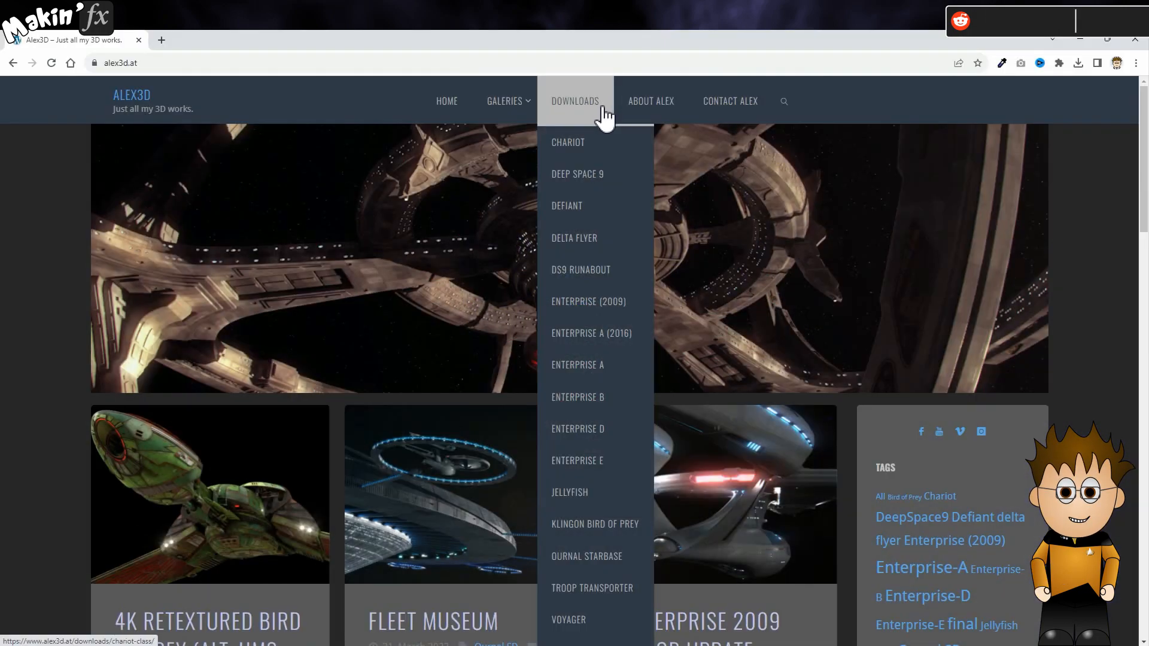
# Open the Enterprise D page from the downloads on alex3d.at and look through its model details
pyautogui.click(622, 429)
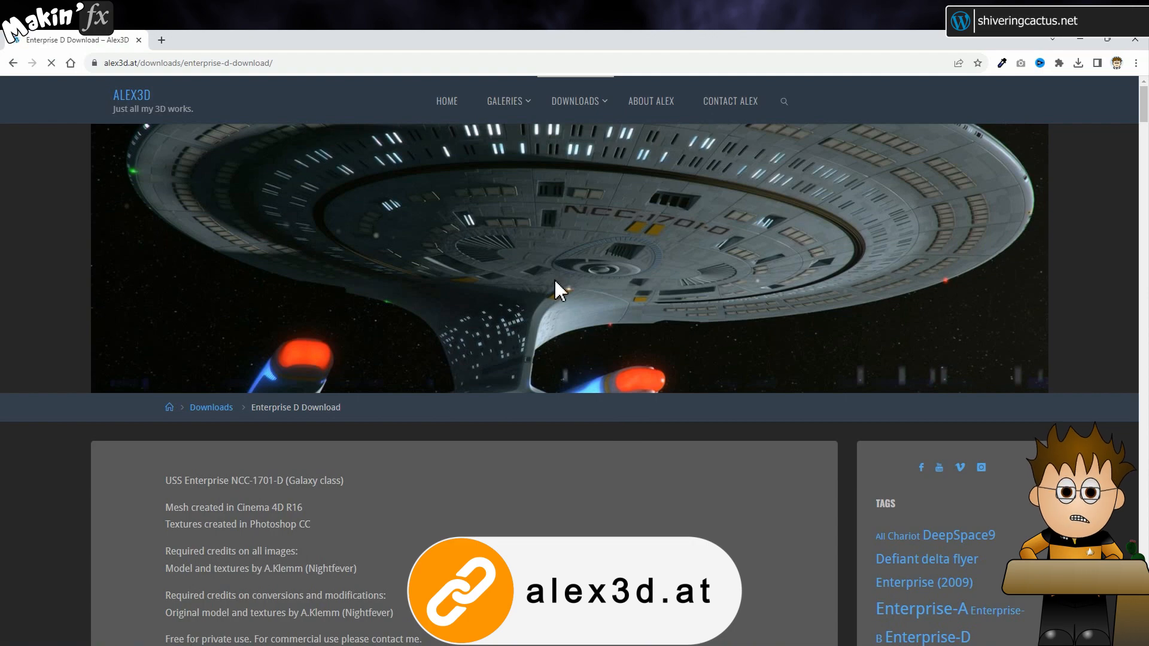
pyautogui.scroll(-8, 554, 278)
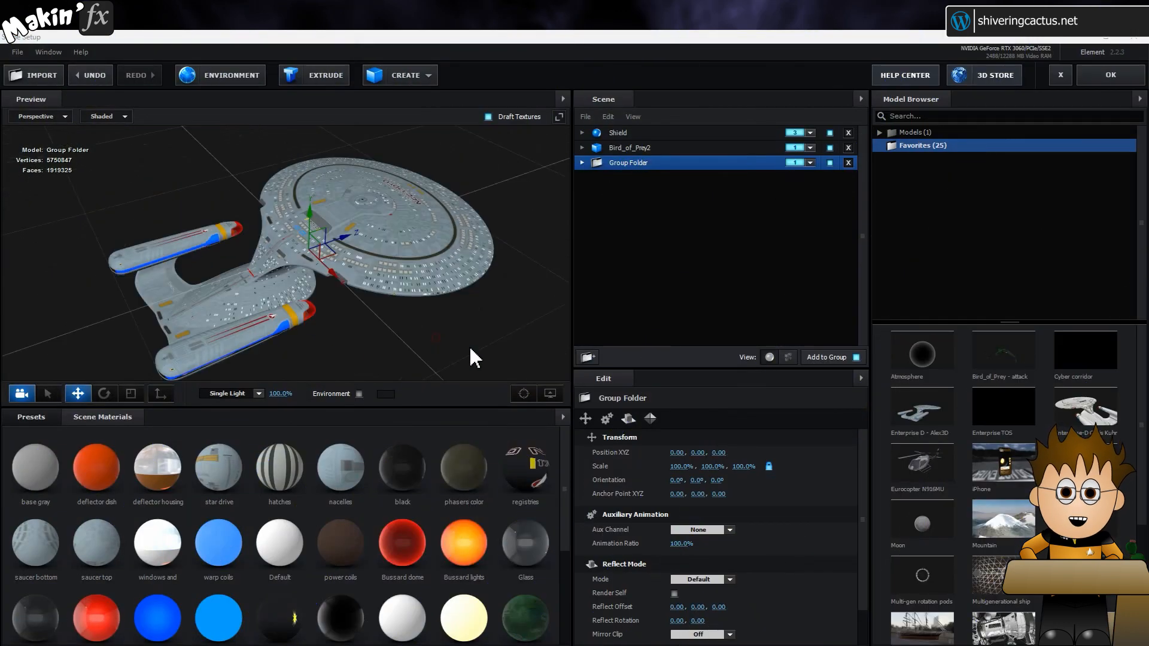
# In Element's Scene Setup, inspect the Enterprise group folder, and assign the Bird_of_Prey2 model to group 2
pyautogui.moveTo(558, 353); pyautogui.dragTo(536, 285)
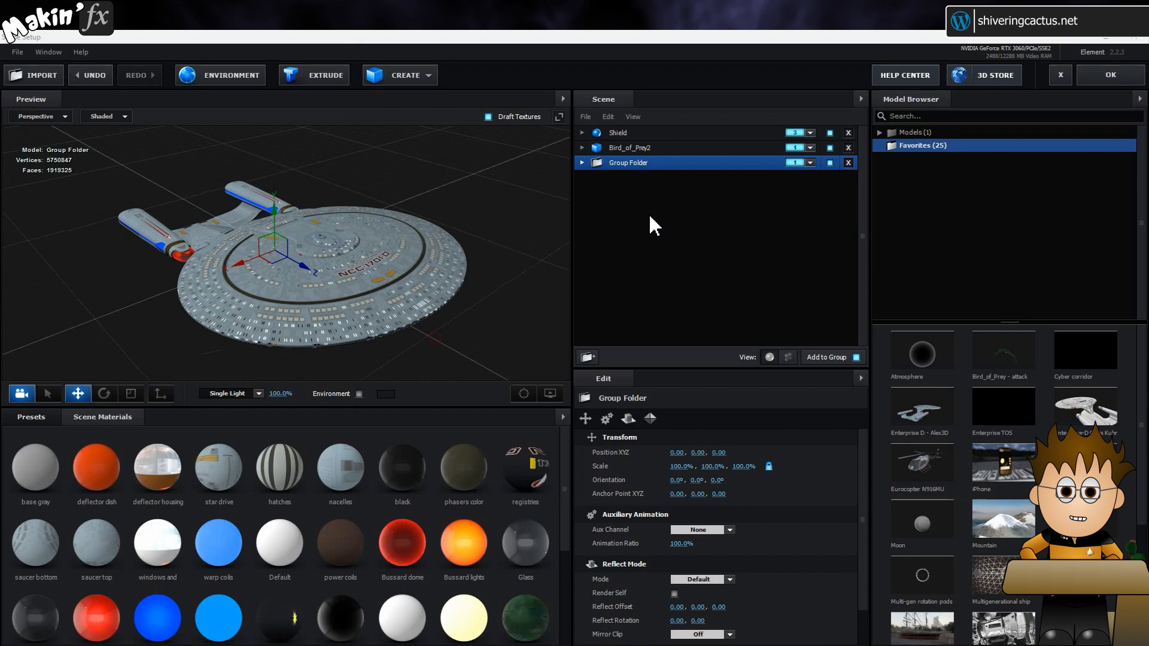
pyautogui.click(647, 148)
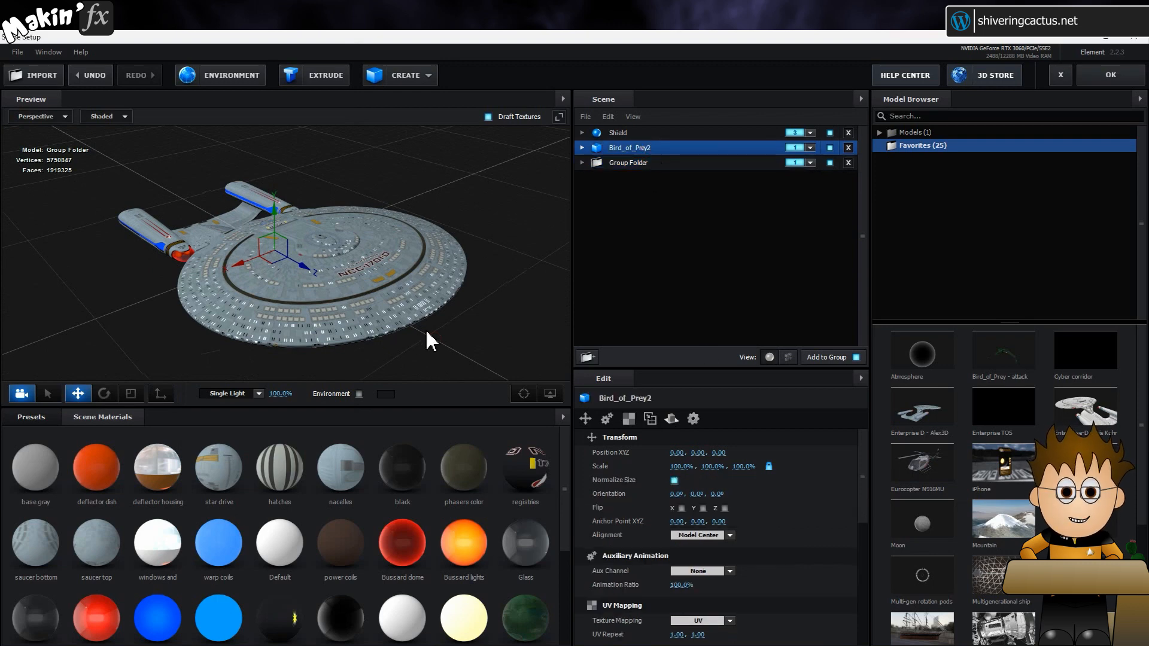
pyautogui.moveTo(308, 346); pyautogui.dragTo(454, 297)
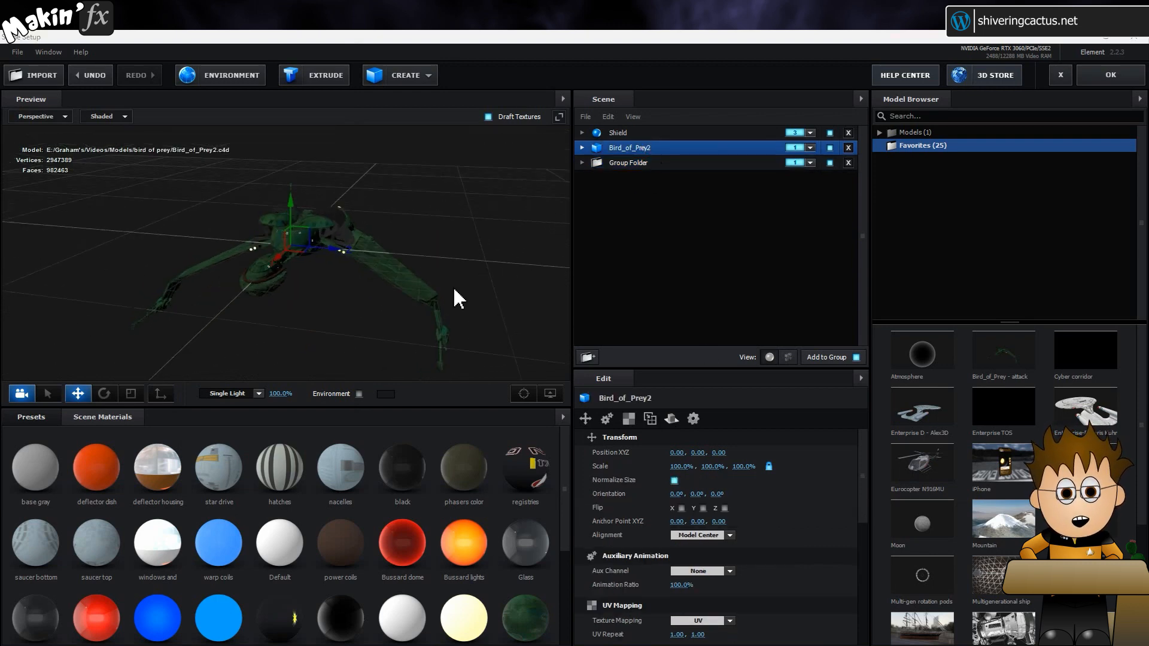
pyautogui.click(815, 165)
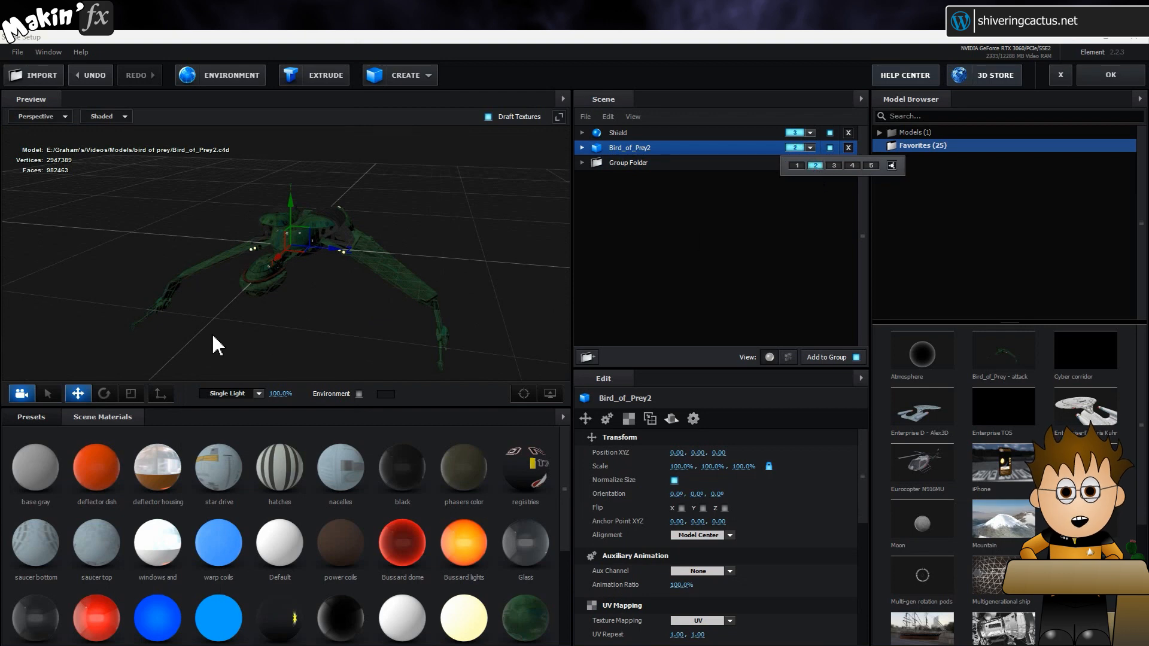
# Inspect the Shield object's Default material in the preview and its basic settings, including the Specular Multiplier
pyautogui.moveTo(211, 332); pyautogui.dragTo(197, 287)
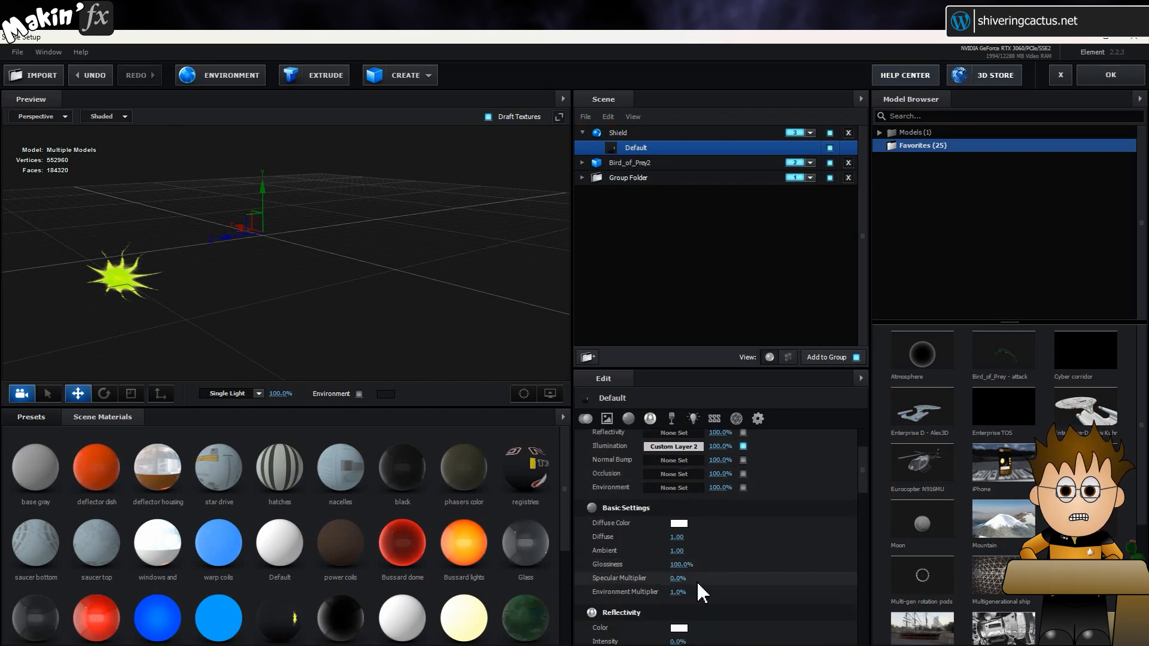
pyautogui.moveTo(686, 581); pyautogui.dragTo(786, 582)
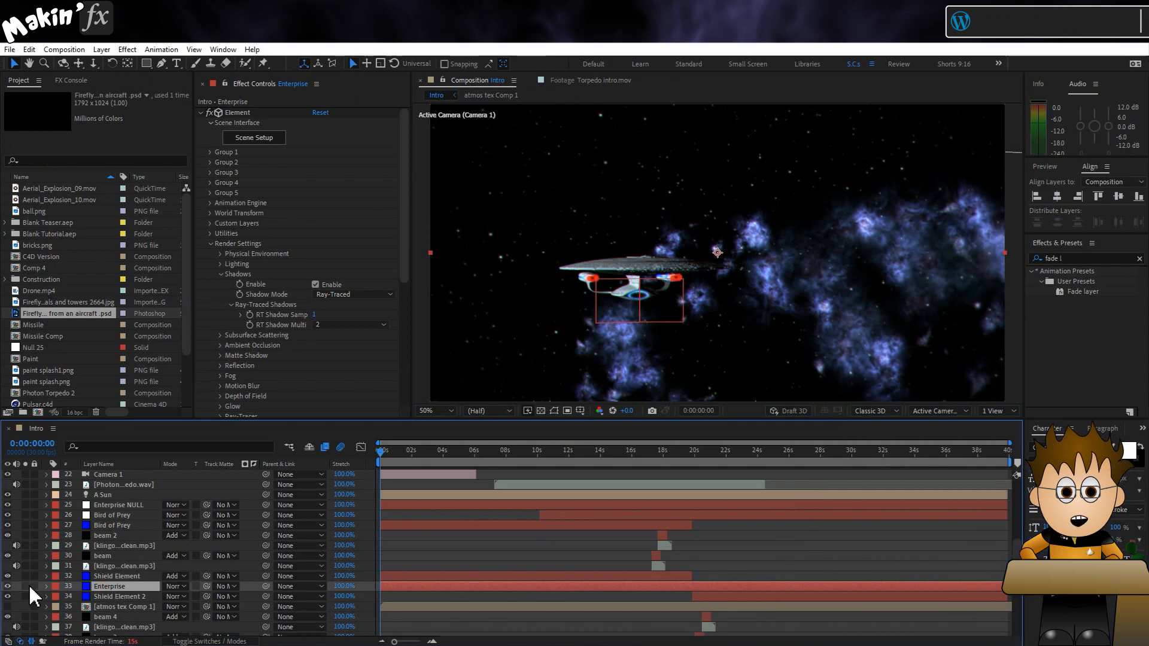
# In the After Effects Intro composition, solo the Enterprise and Enterprise NULL layers and reveal the null's Position keyframes
pyautogui.click(25, 586)
pyautogui.click(25, 505)
pyautogui.click(112, 502)
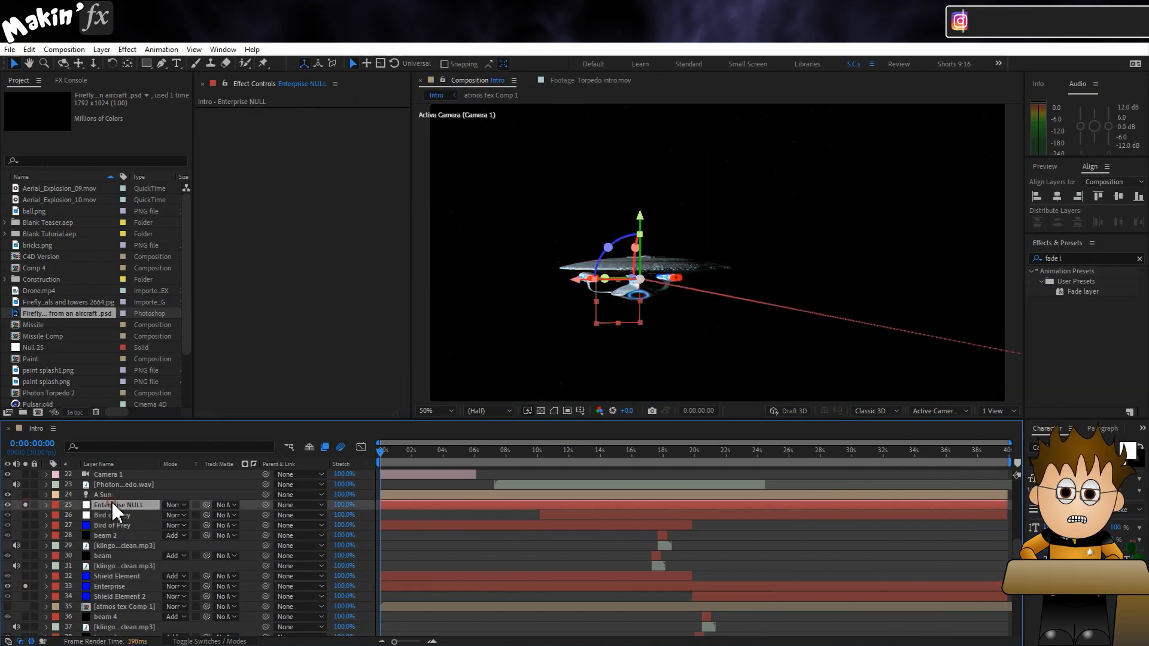
pyautogui.press('p')
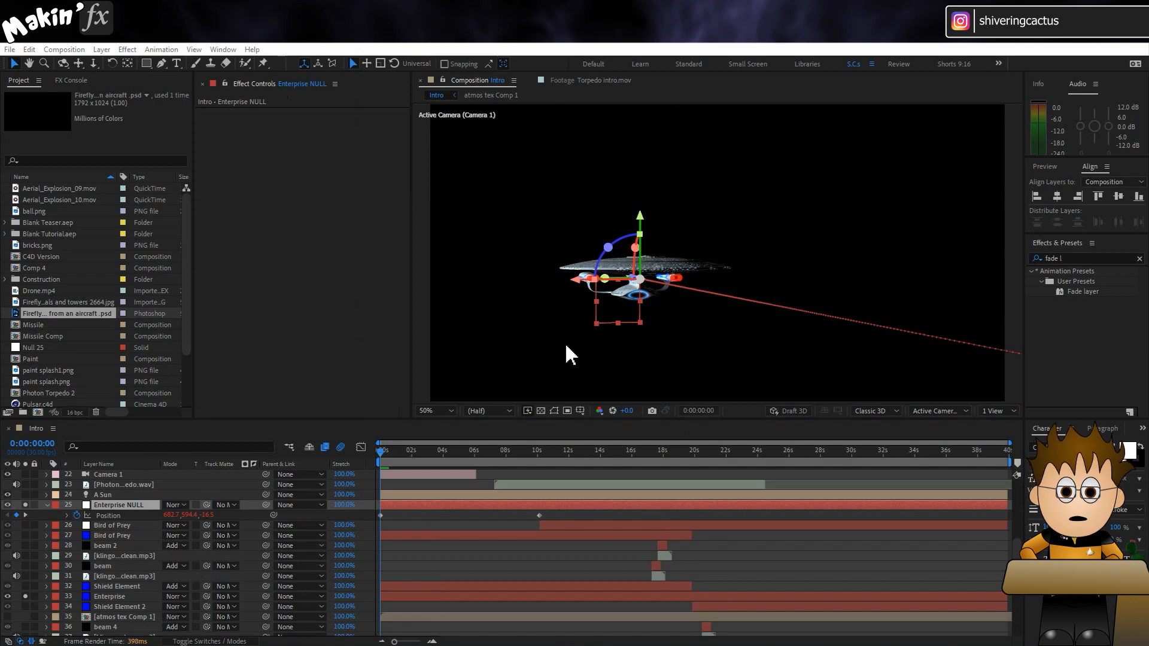
pyautogui.moveTo(385, 461); pyautogui.dragTo(343, 459)
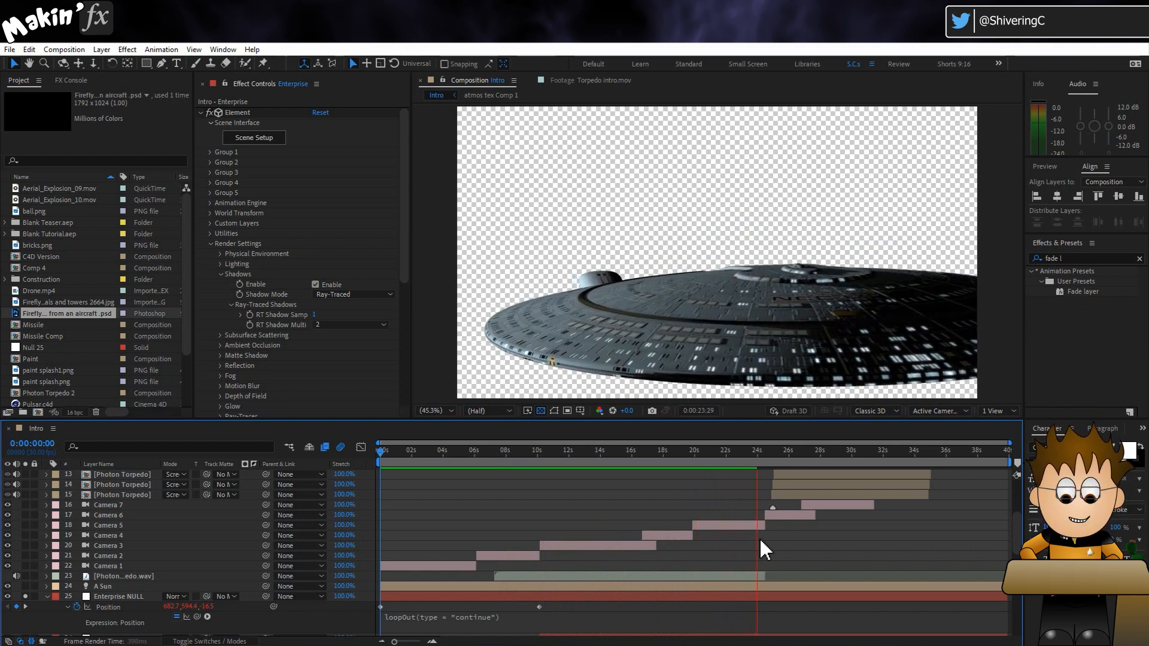
# Review Camera 5's Point of Interest and Position keyframes by scrubbing through its shot in the timeline
pyautogui.click(741, 450)
pyautogui.click(724, 522)
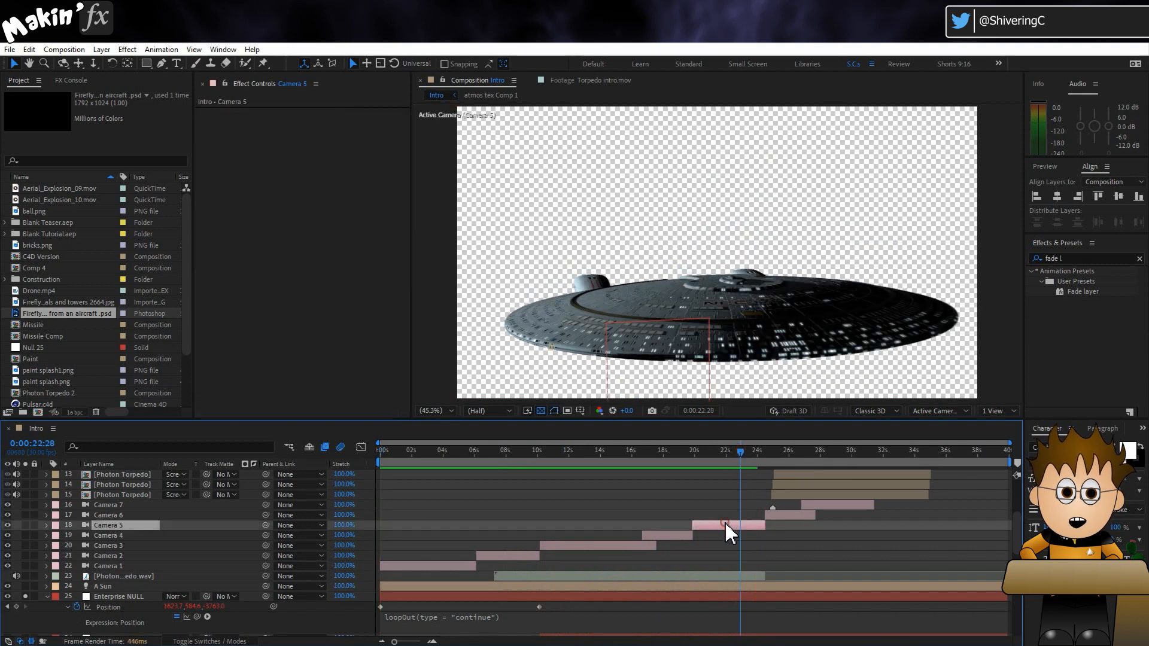
pyautogui.press('u')
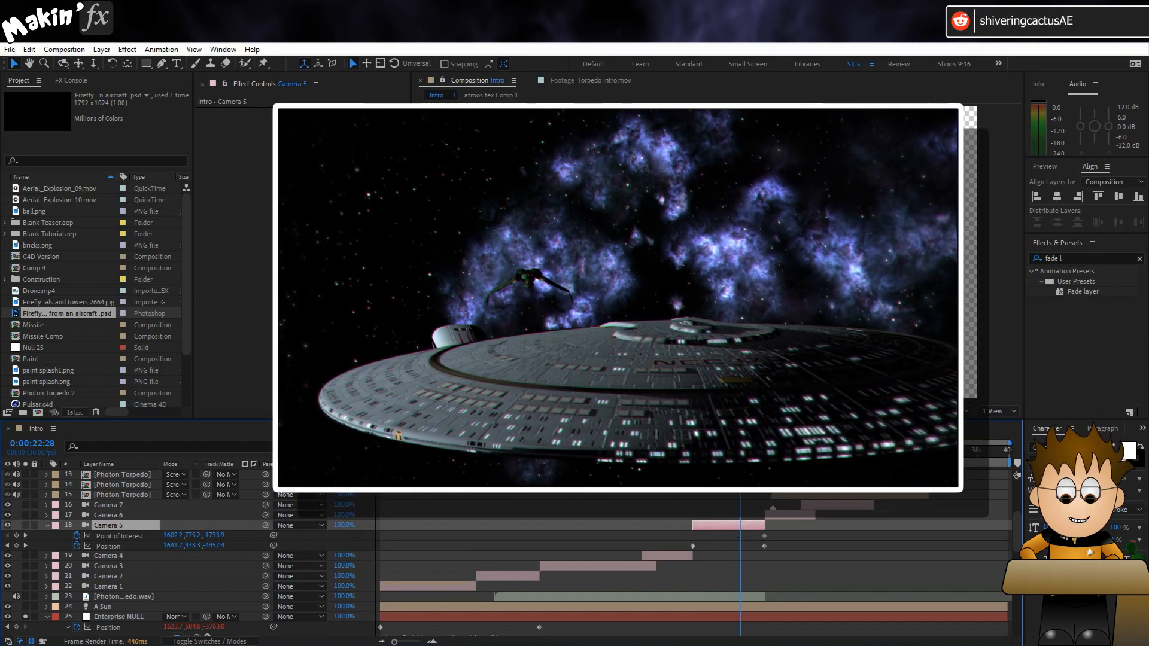
pyautogui.click(710, 450)
pyautogui.moveTo(710, 449); pyautogui.dragTo(695, 449)
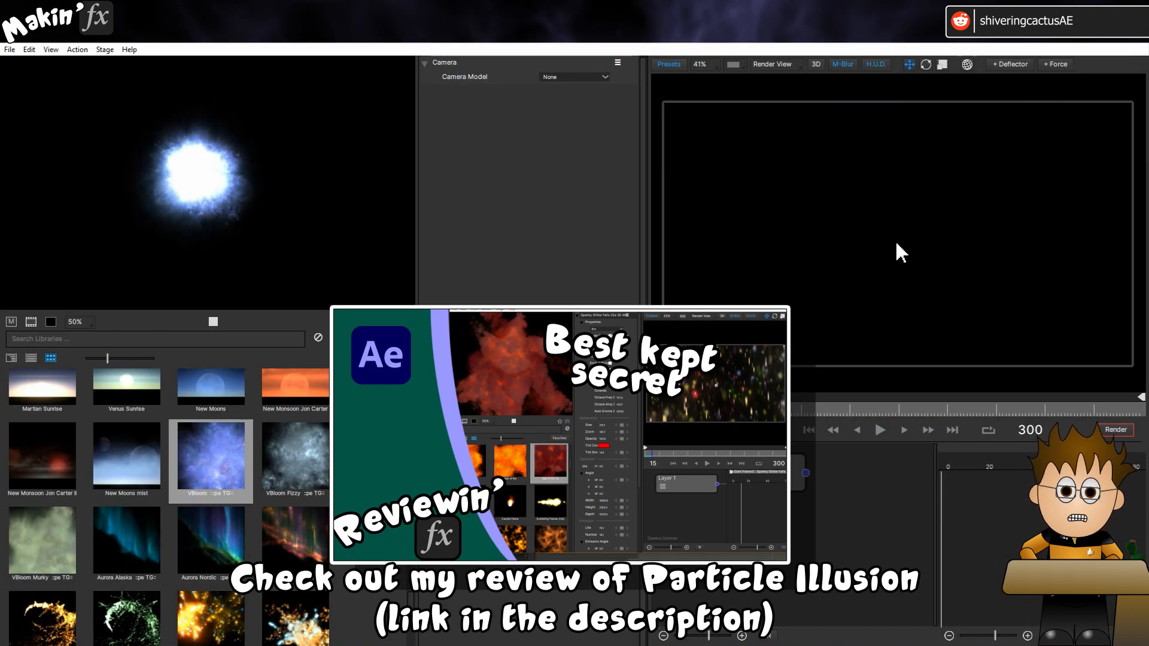
# In Particle Illusion, add a VBloom emitter near the centre of the stage and set its shape to Box
pyautogui.click(910, 231)
pyautogui.click(576, 90)
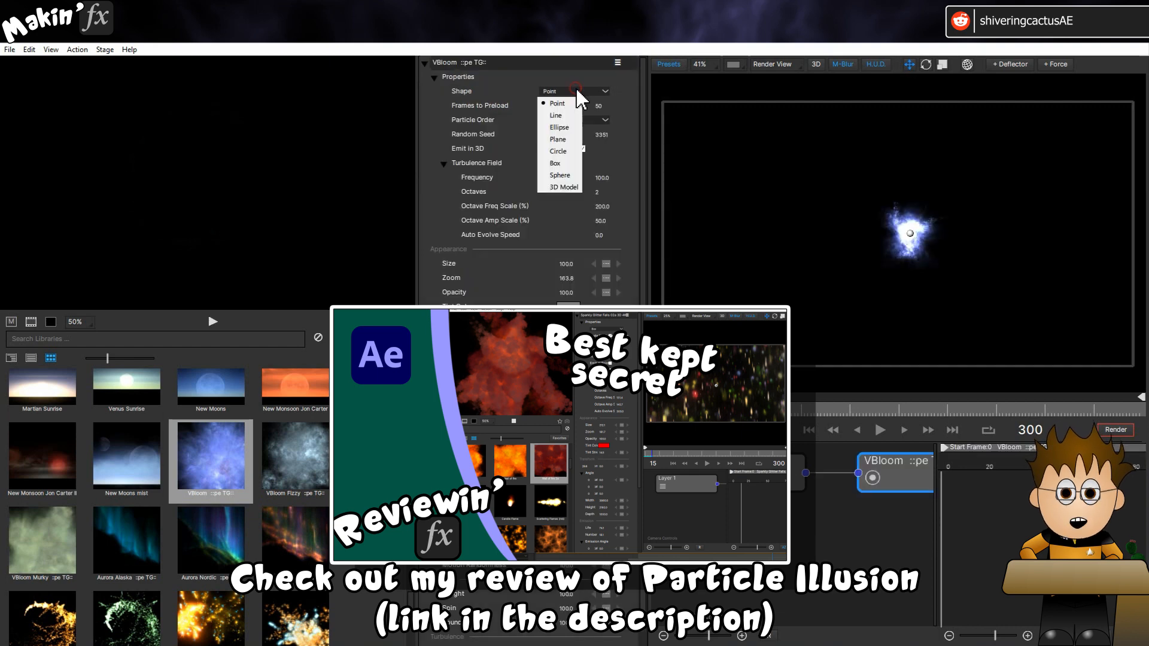
pyautogui.click(568, 163)
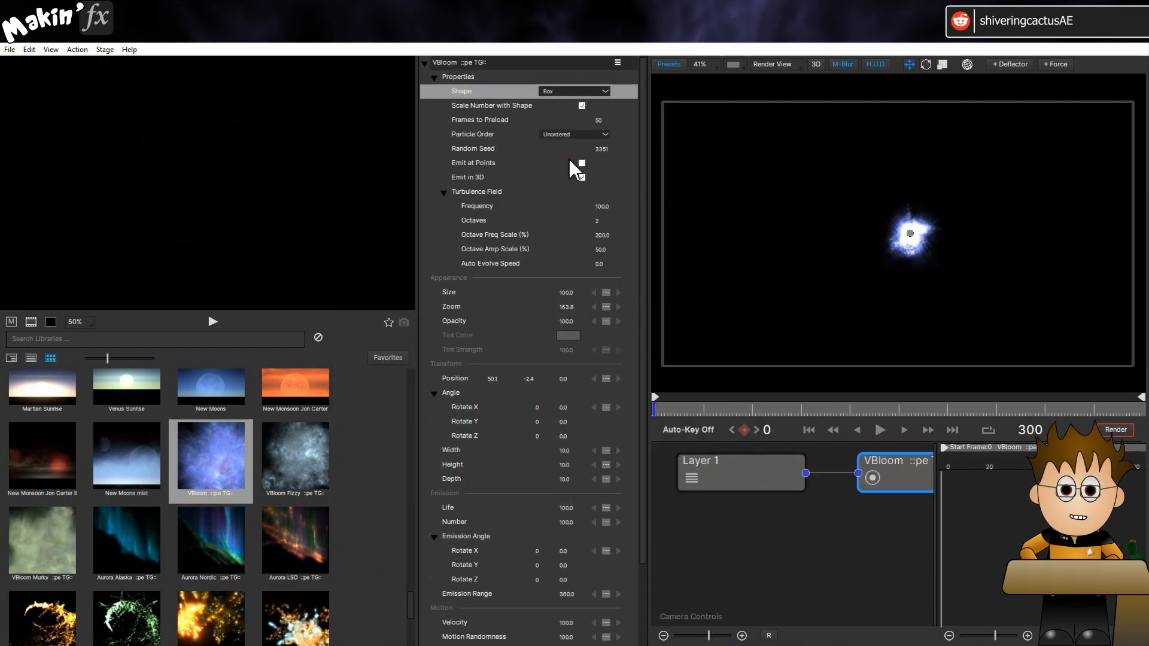
# Enlarge the VBloom box emitter to a width of 993 and a height of 600, and preview the particles
pyautogui.moveTo(682, 466); pyautogui.dragTo(907, 442)
pyautogui.click(879, 429)
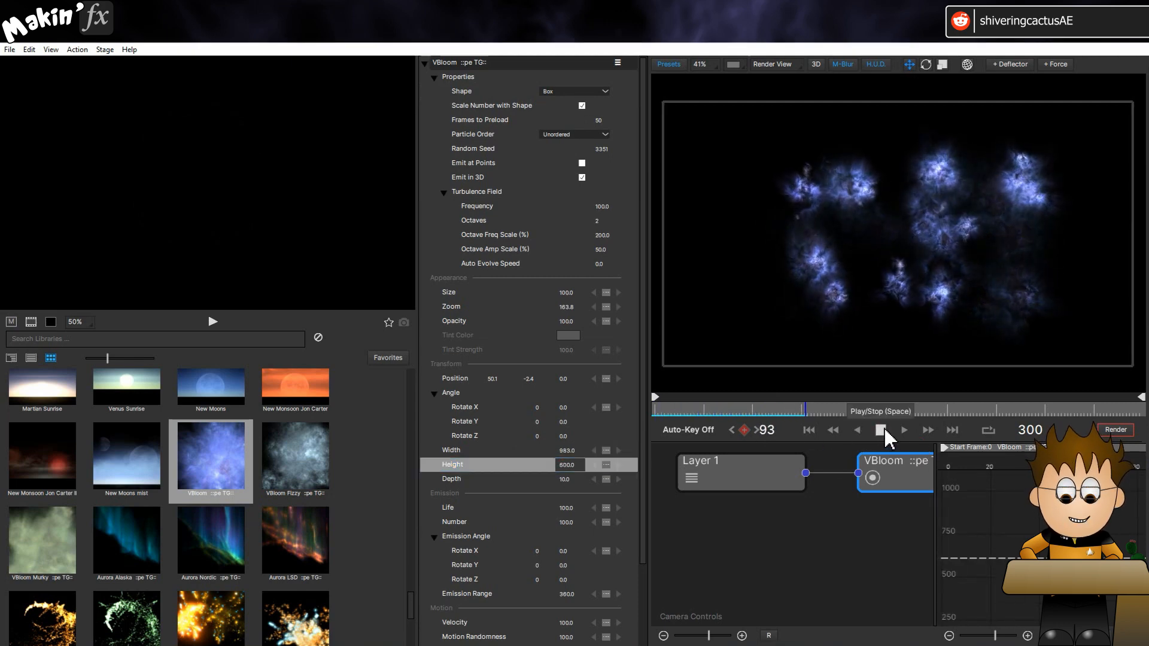
pyautogui.click(880, 430)
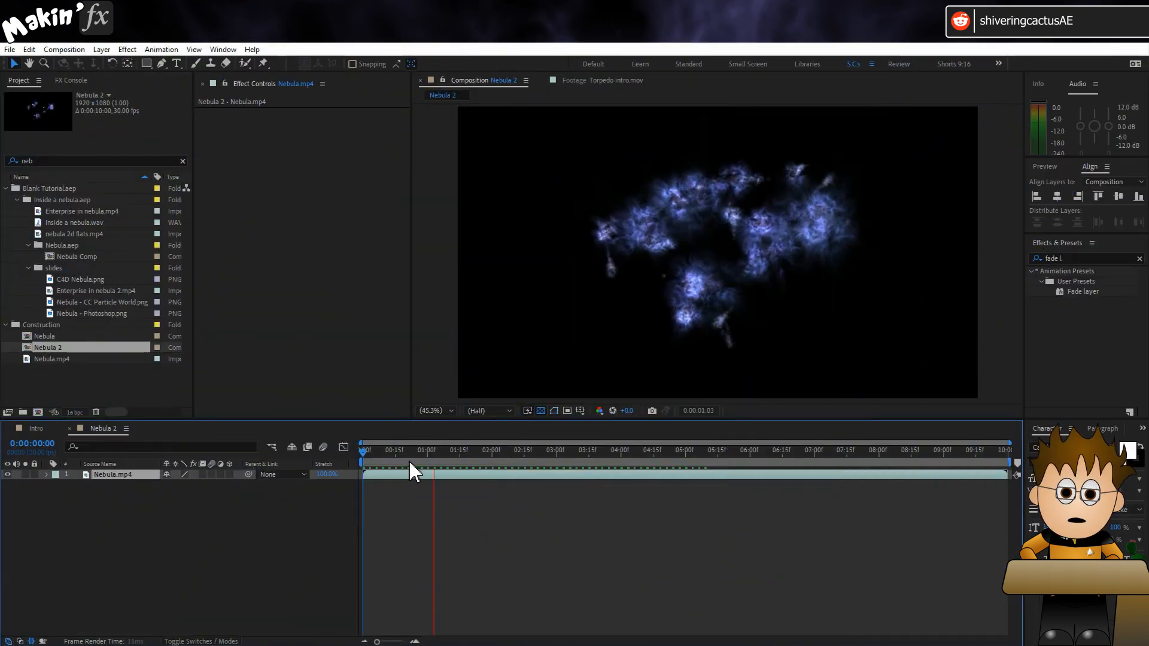
# In After Effects, set the Nebula.mp4 layer's time stretch factor to 1000% in the Nebula 2 composition
pyautogui.press('space')
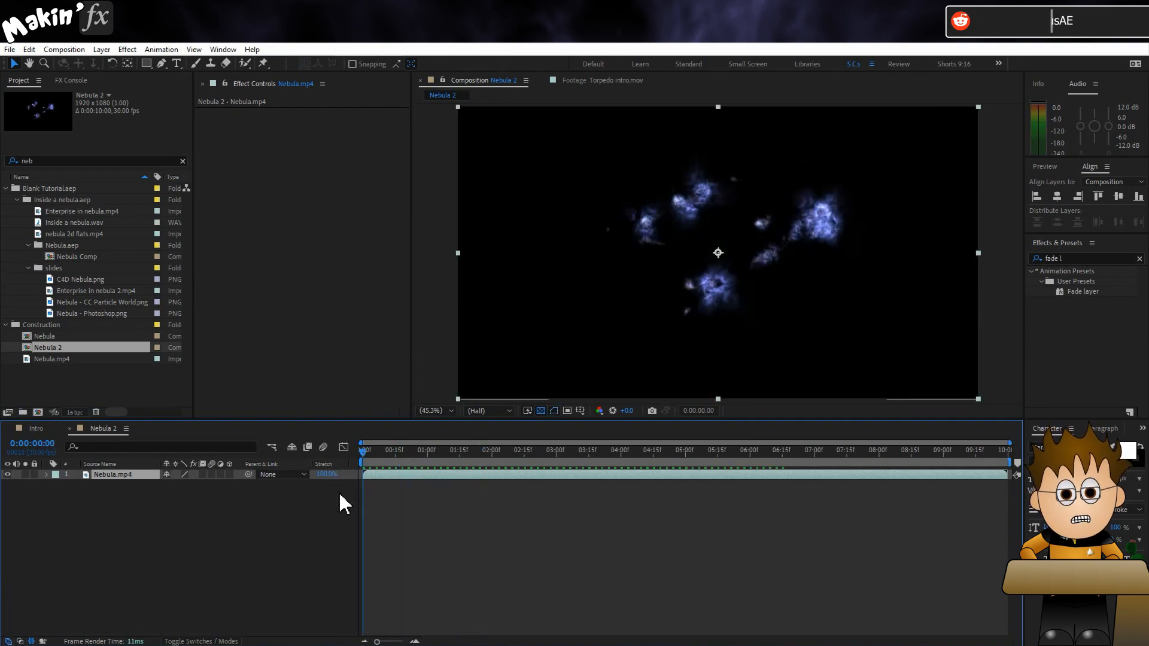
pyautogui.click(326, 474)
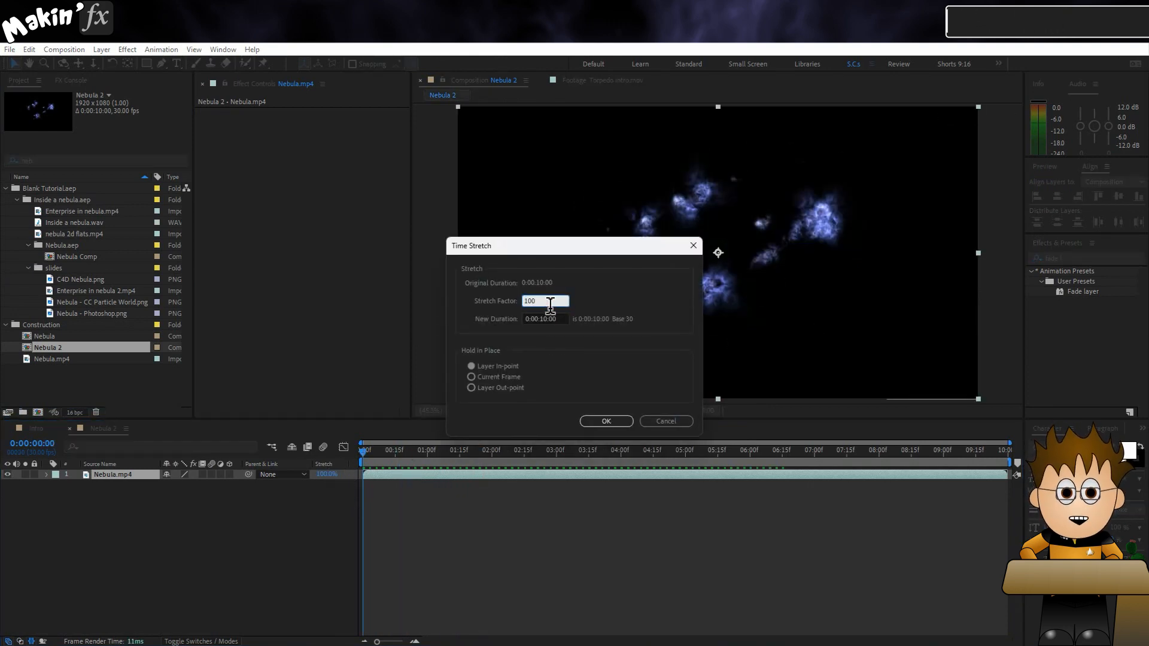
pyautogui.click(608, 422)
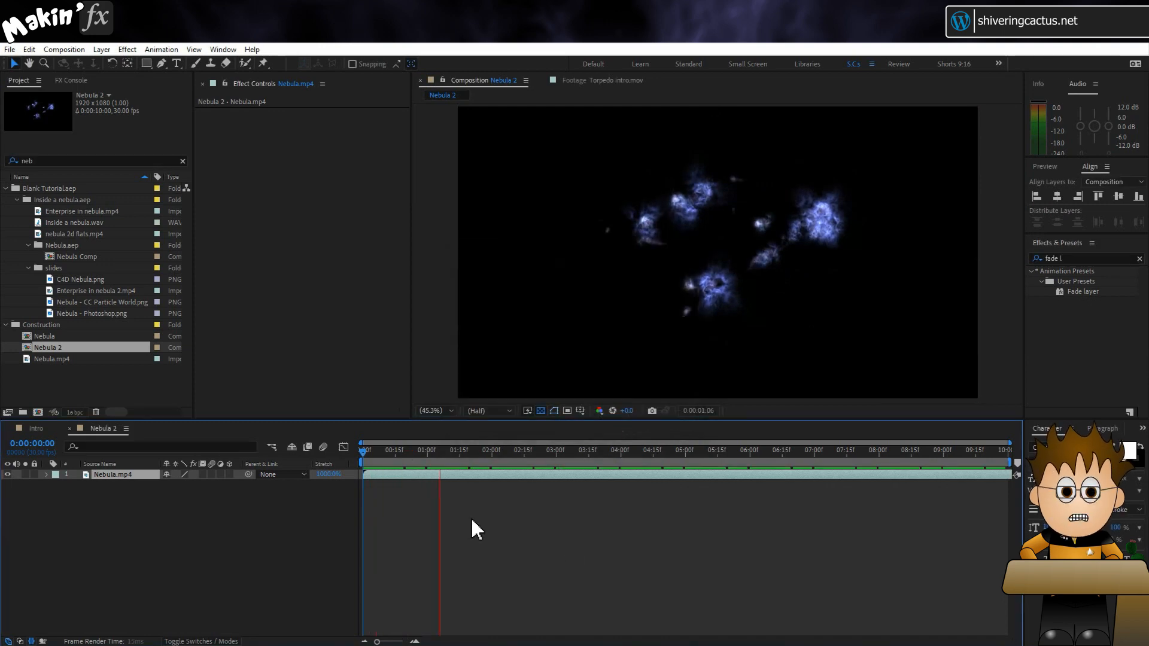
# Set the Nebula.mp4 layer's frame blending to Pixel Motion
pyautogui.click(157, 474)
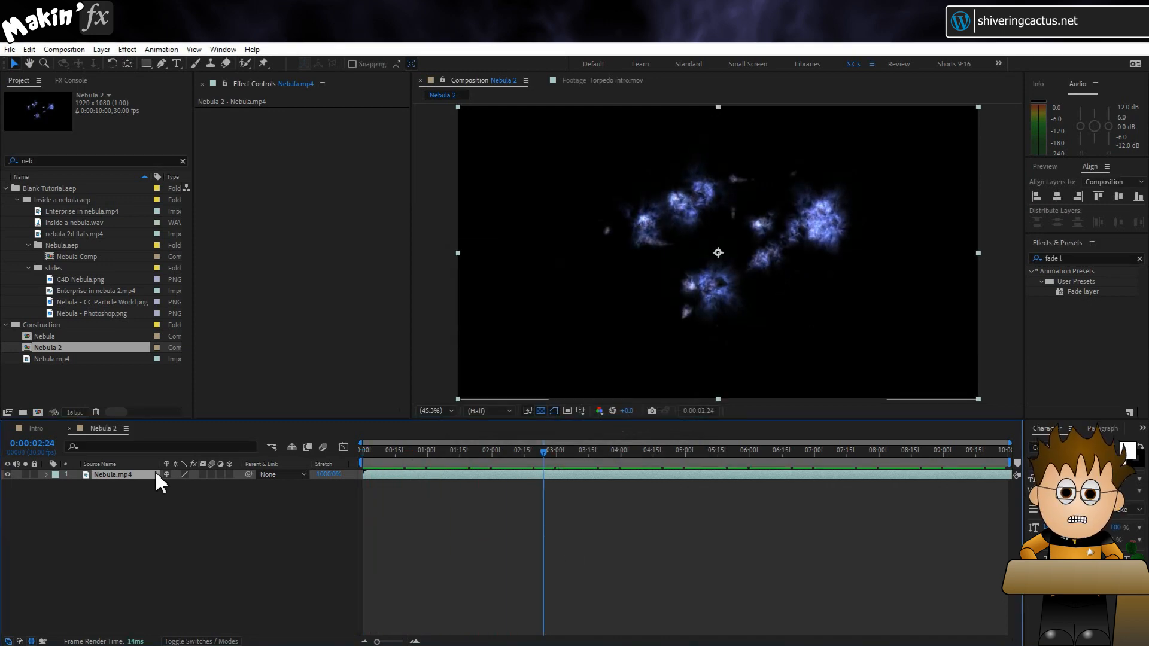
pyautogui.rightClick(111, 474)
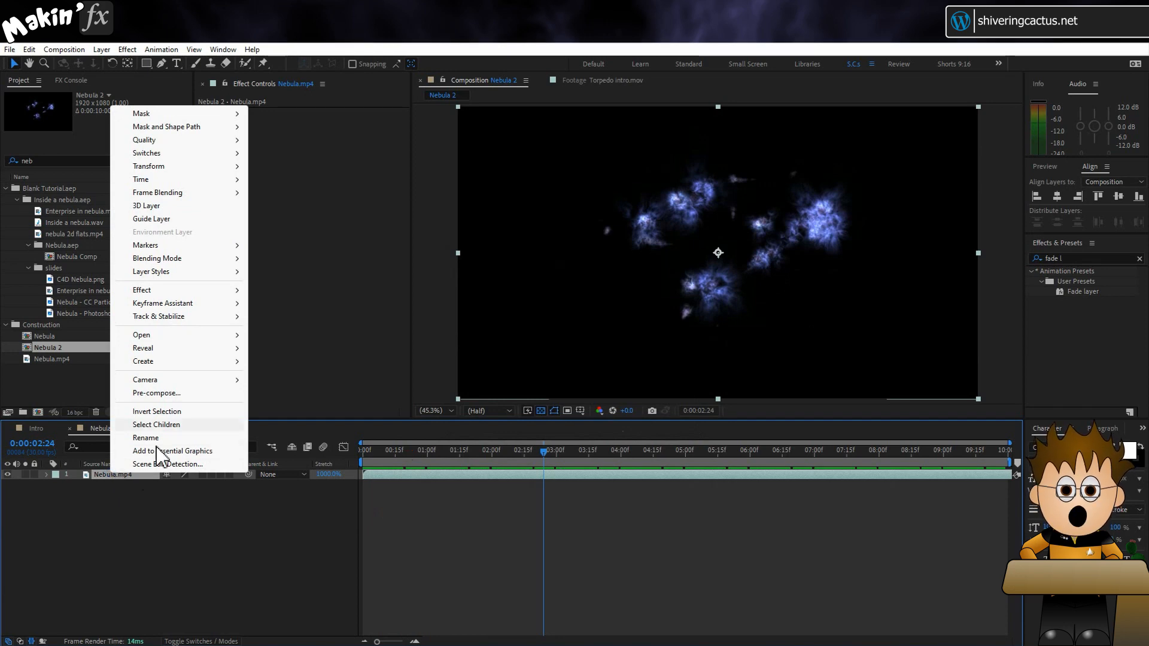
pyautogui.click(212, 193)
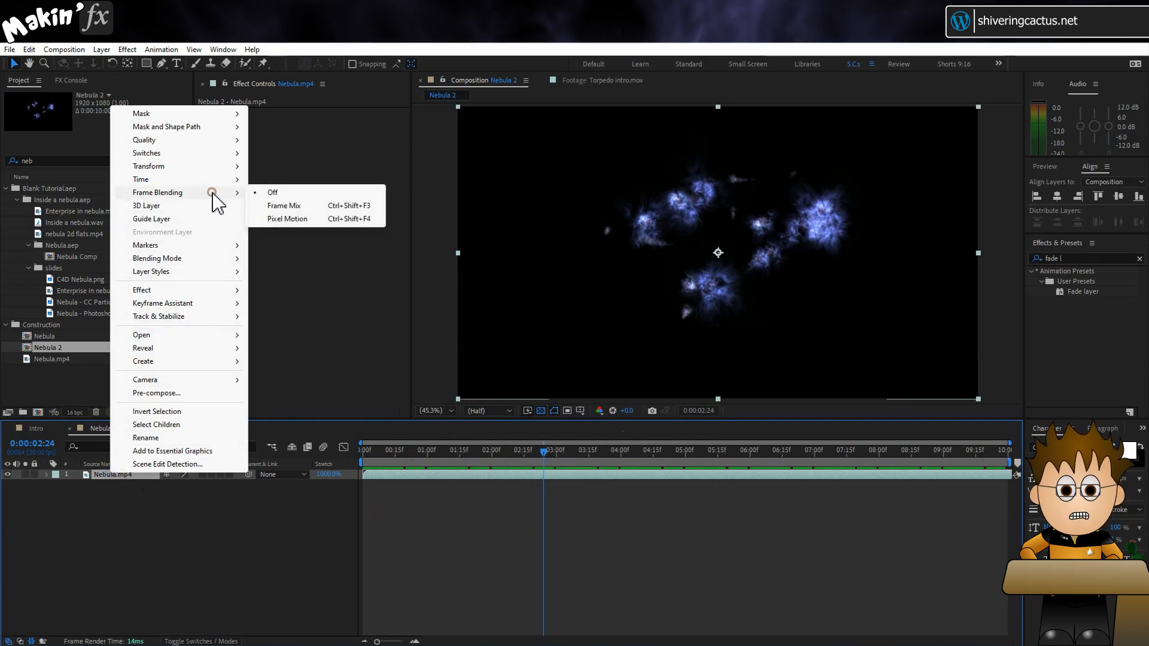
pyautogui.click(342, 219)
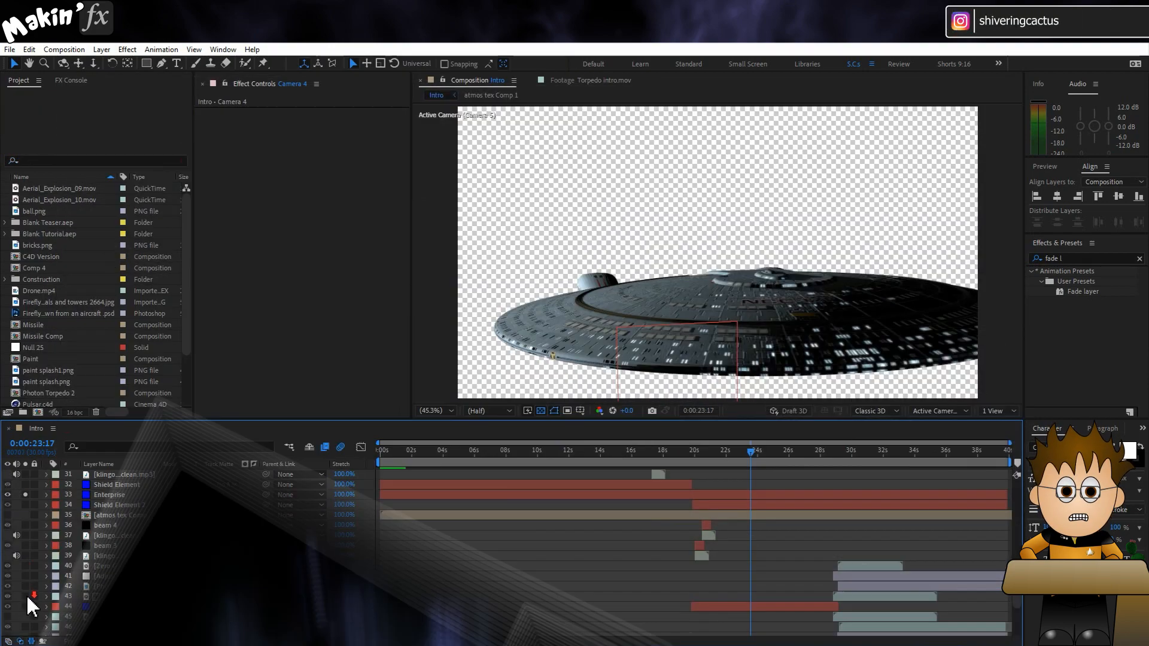
# Solo the four Nebula.mp4 layers in the Intro composition and check them at the start and around 5 seconds
pyautogui.moveTo(25, 610); pyautogui.dragTo(25, 579)
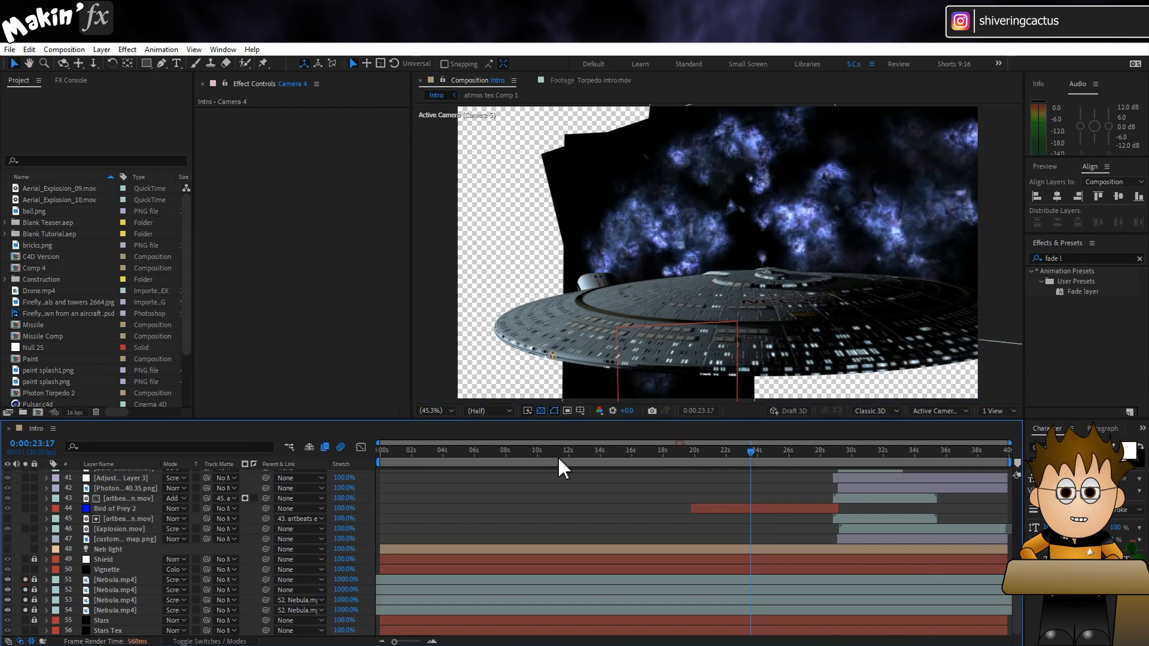
pyautogui.moveTo(429, 454); pyautogui.dragTo(372, 454)
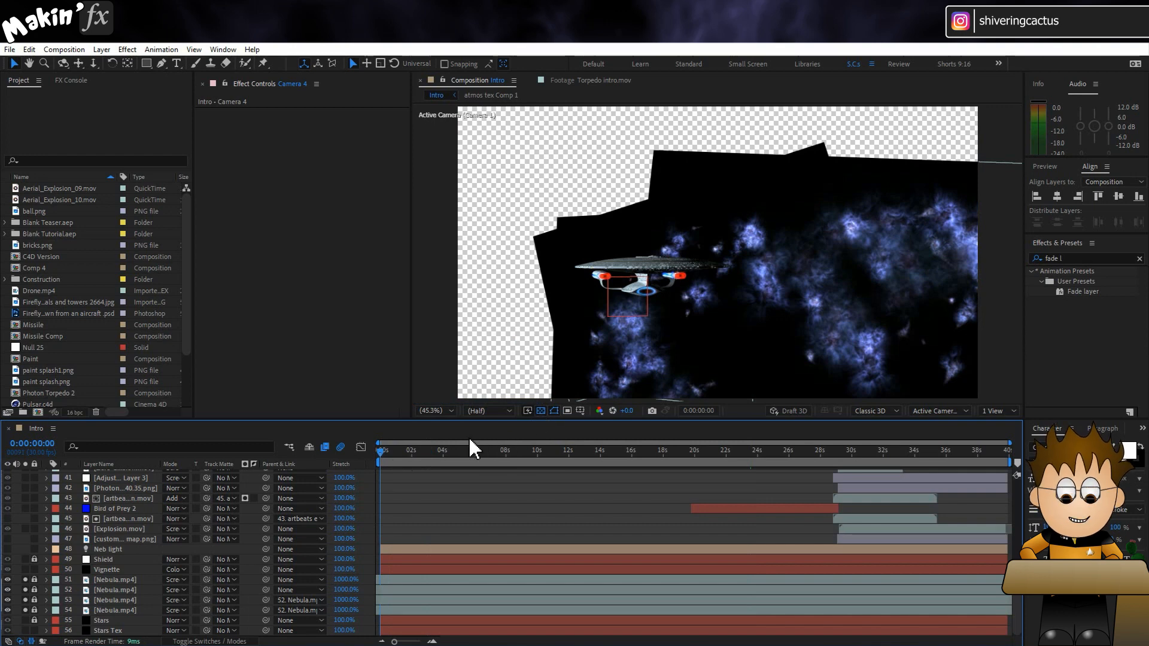
pyautogui.click(430, 454)
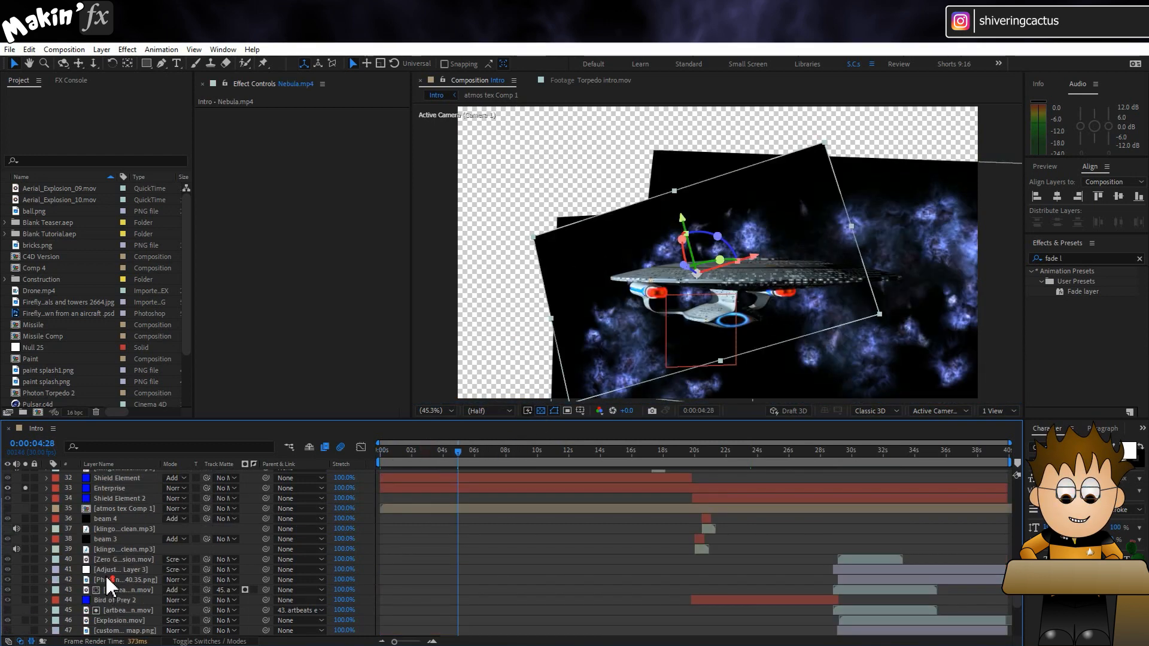
# Examine the Transform properties and Material Options of the lowest Nebula.mp4 layer, including Accepts Shadows and Accepts Lights
pyautogui.scroll(3, 106, 574)
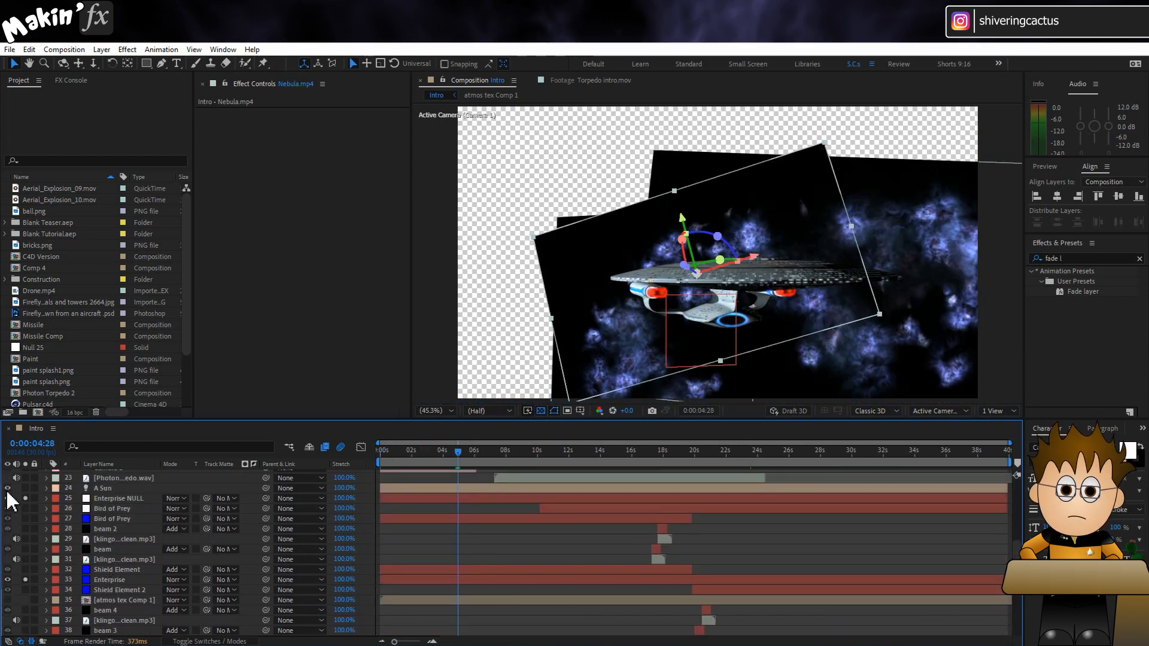
pyautogui.scroll(-1, 105, 559)
pyautogui.press('p')
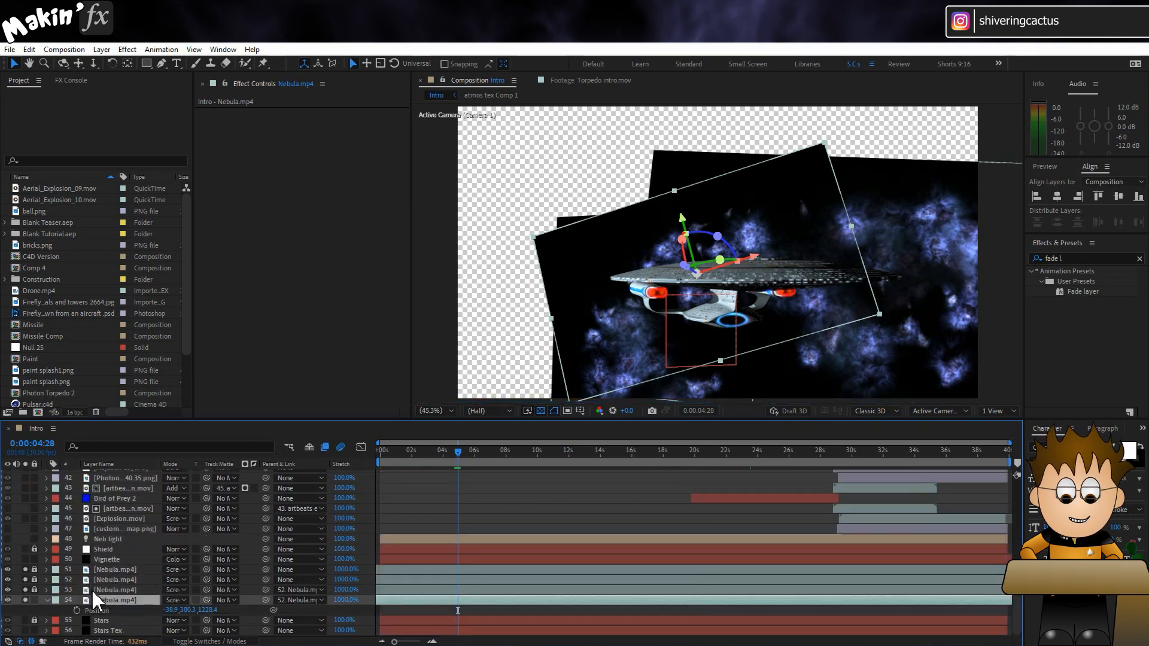
pyautogui.click(47, 600)
pyautogui.click(47, 610)
pyautogui.scroll(-1, 48, 602)
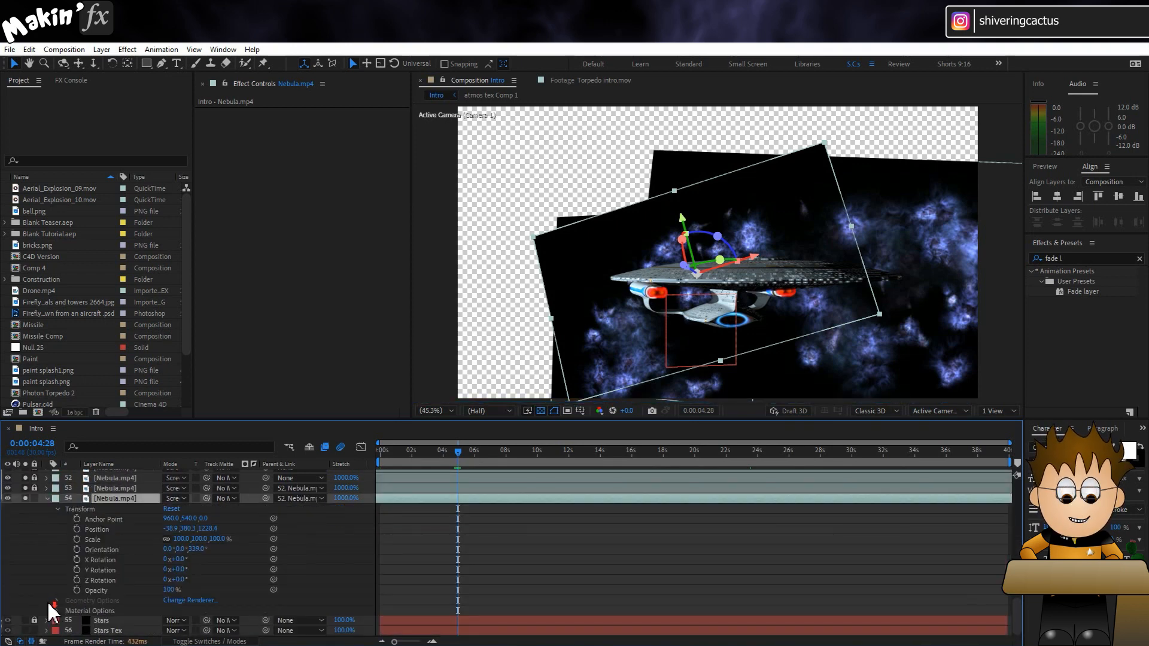
pyautogui.click(57, 611)
pyautogui.scroll(-3, 52, 589)
pyautogui.click(167, 559)
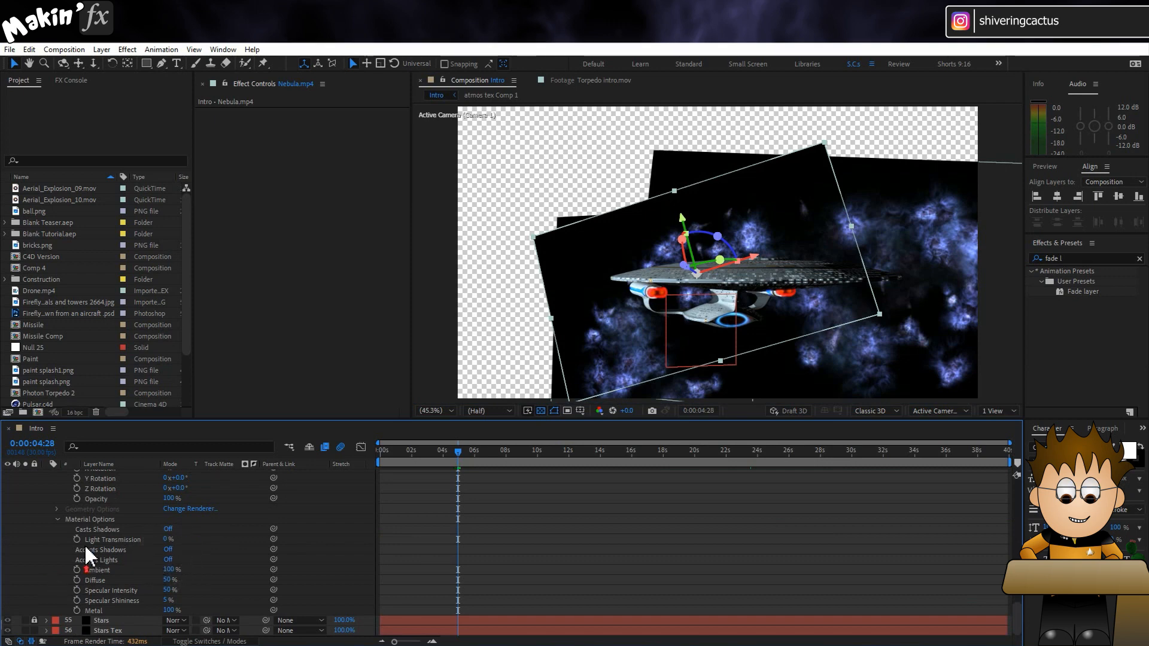
# Solo the four Nebula.mp4 layers again, and reveal the Bird of Prey layer's Turbulent Displace Amount and Opacity keyframes
pyautogui.scroll(4, 84, 543)
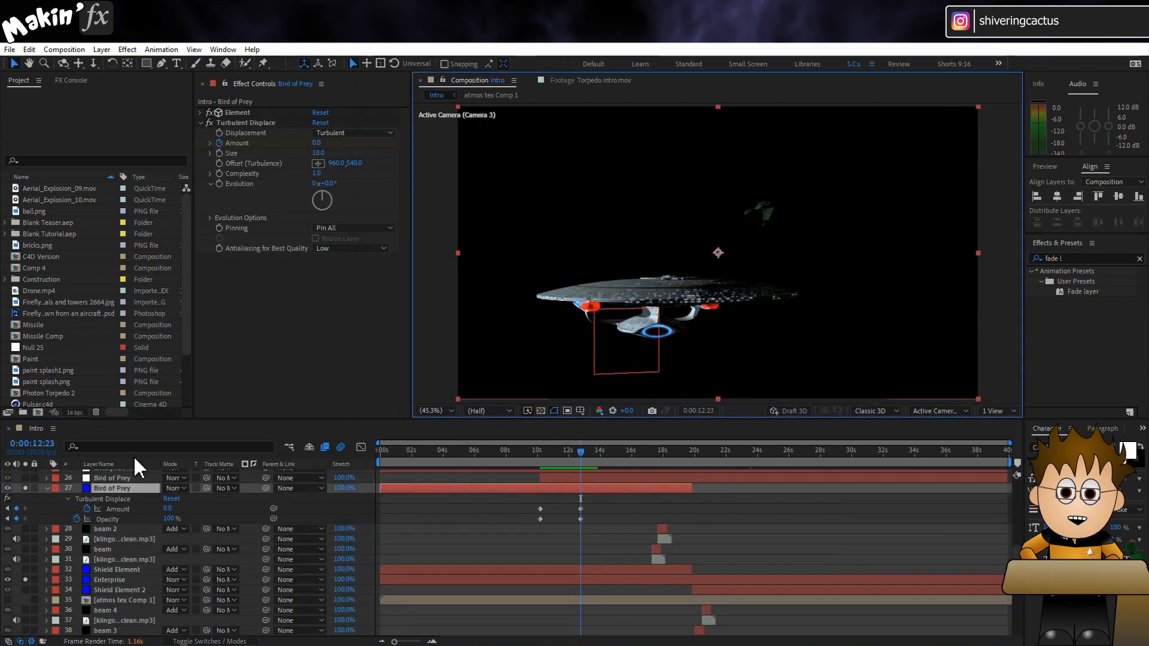
pyautogui.scroll(-3, 37, 592)
pyautogui.moveTo(25, 580); pyautogui.dragTo(26, 610)
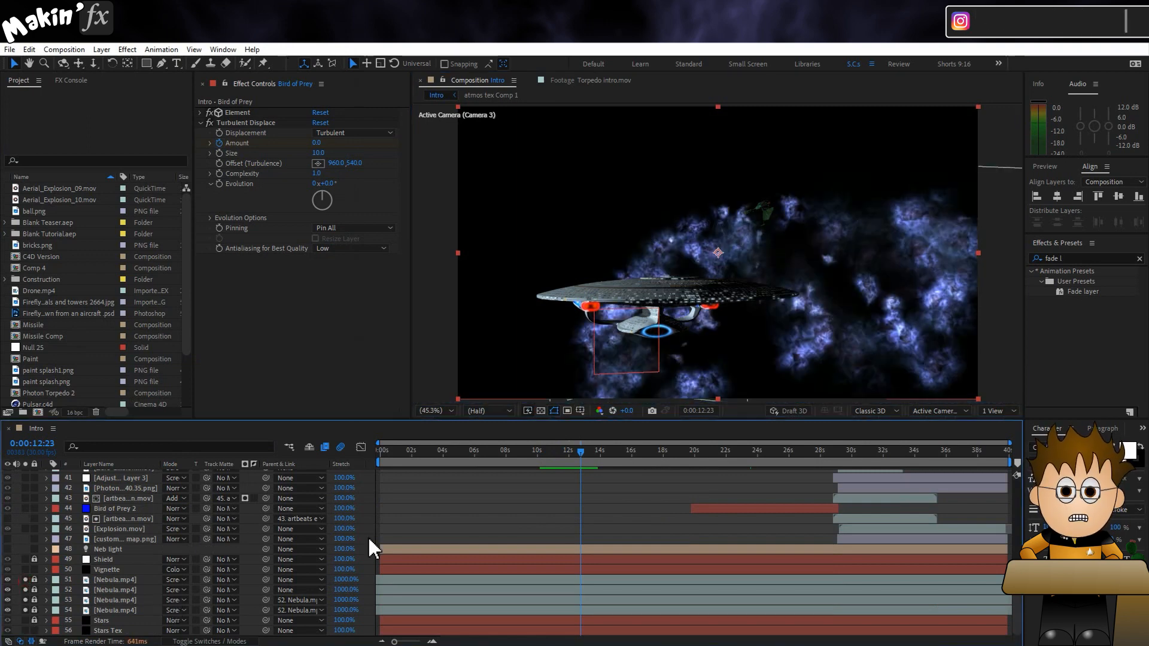
pyautogui.press('u')
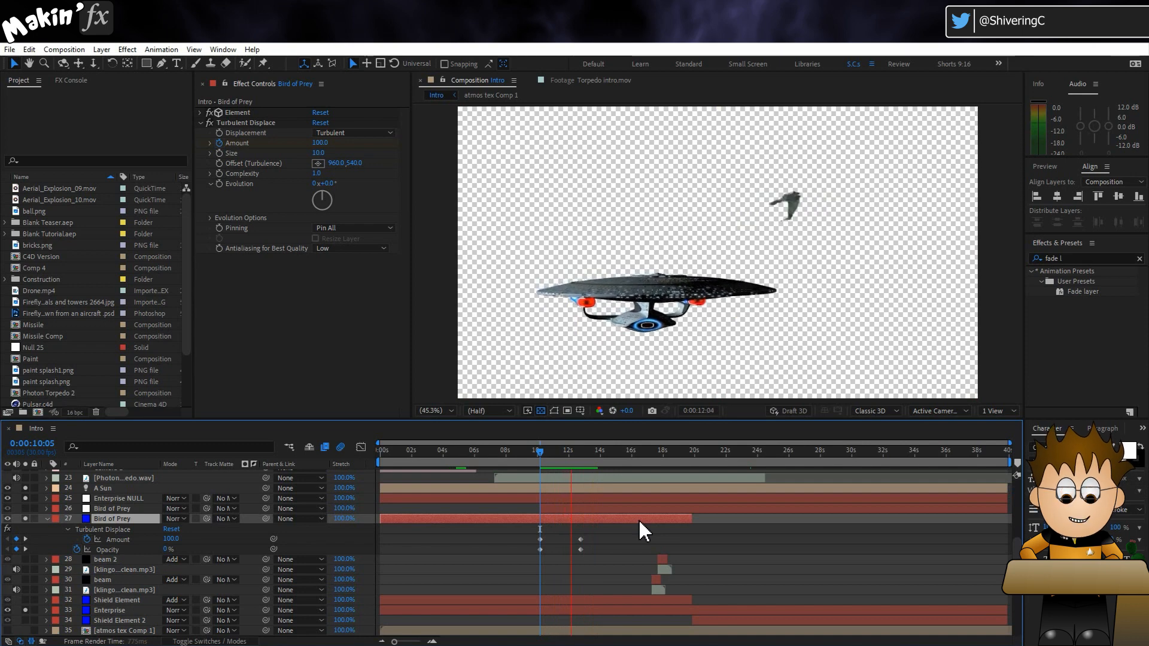
# Check the Bird of Prey's decloak from 0:00:10:05 to the next Opacity keyframe
pyautogui.click(540, 454)
pyautogui.moveTo(540, 454); pyautogui.dragTo(570, 465)
pyautogui.click(25, 549)
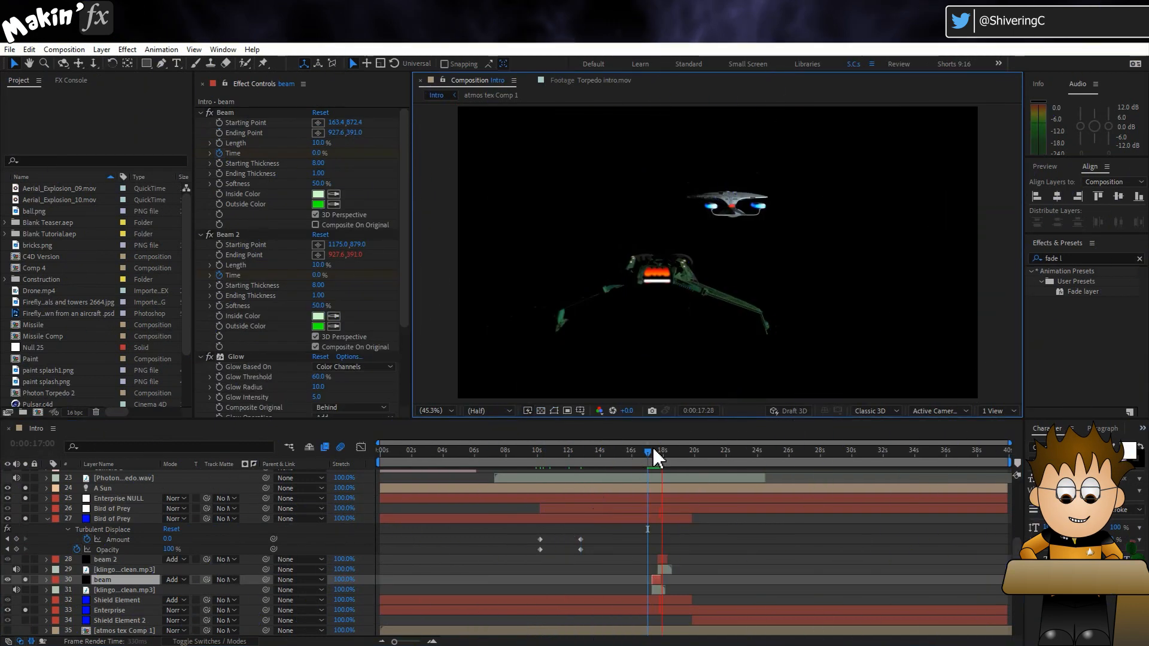
# Reveal the beam layer's Time keyframes, preview the shot from 0:00:17:00, and go from the first keyframe at 0:00:17:08 to the second
pyautogui.press('=')
pyautogui.press('=')
pyautogui.press('=')
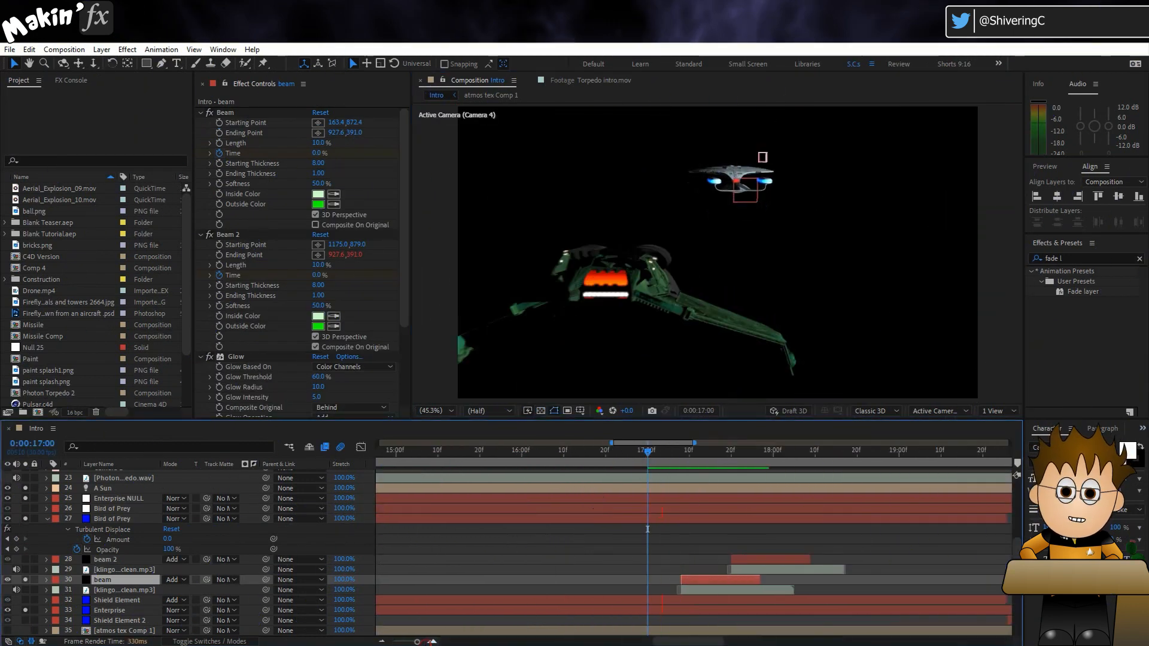
pyautogui.press('u')
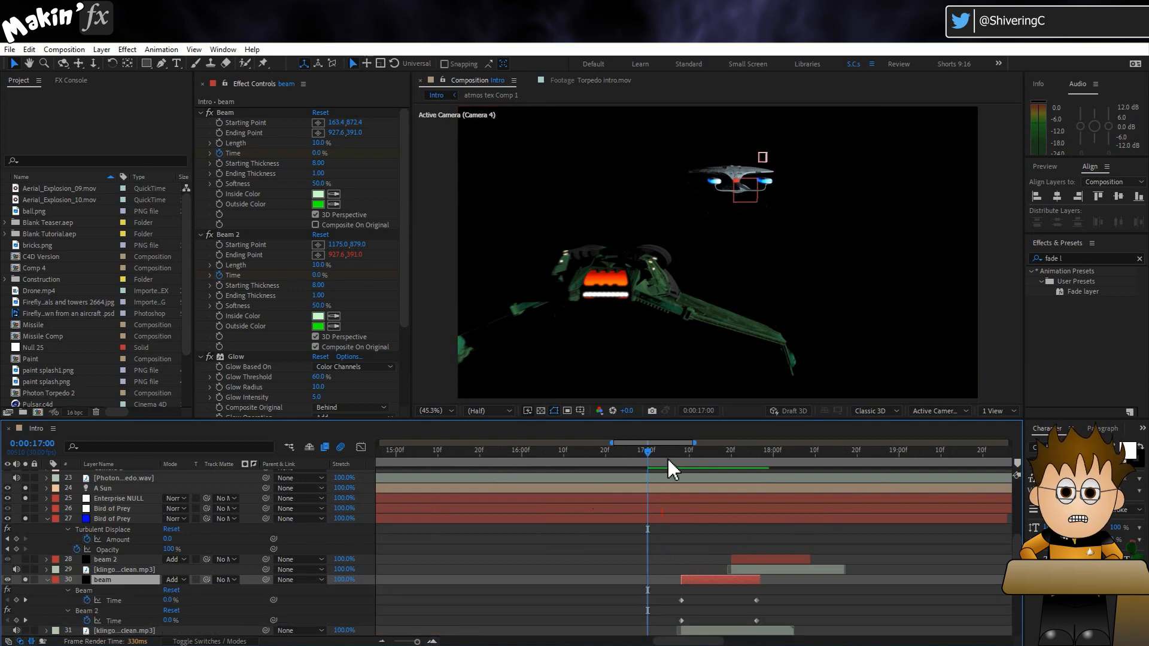
pyautogui.press('space')
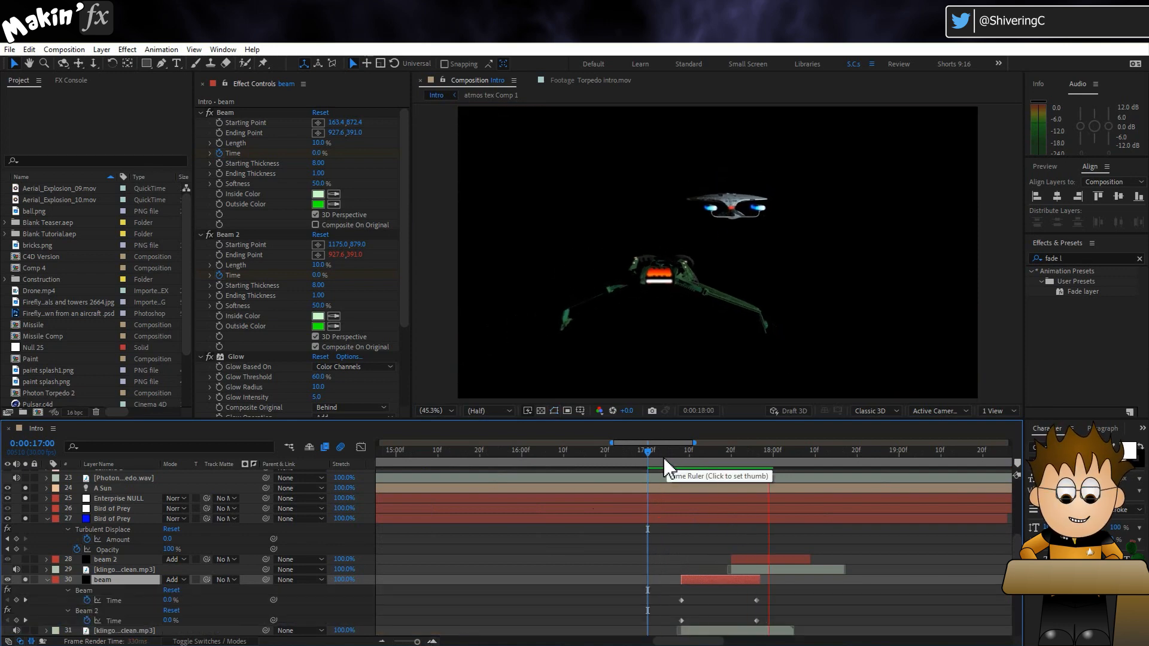
pyautogui.press('space')
pyautogui.moveTo(662, 457); pyautogui.dragTo(684, 483)
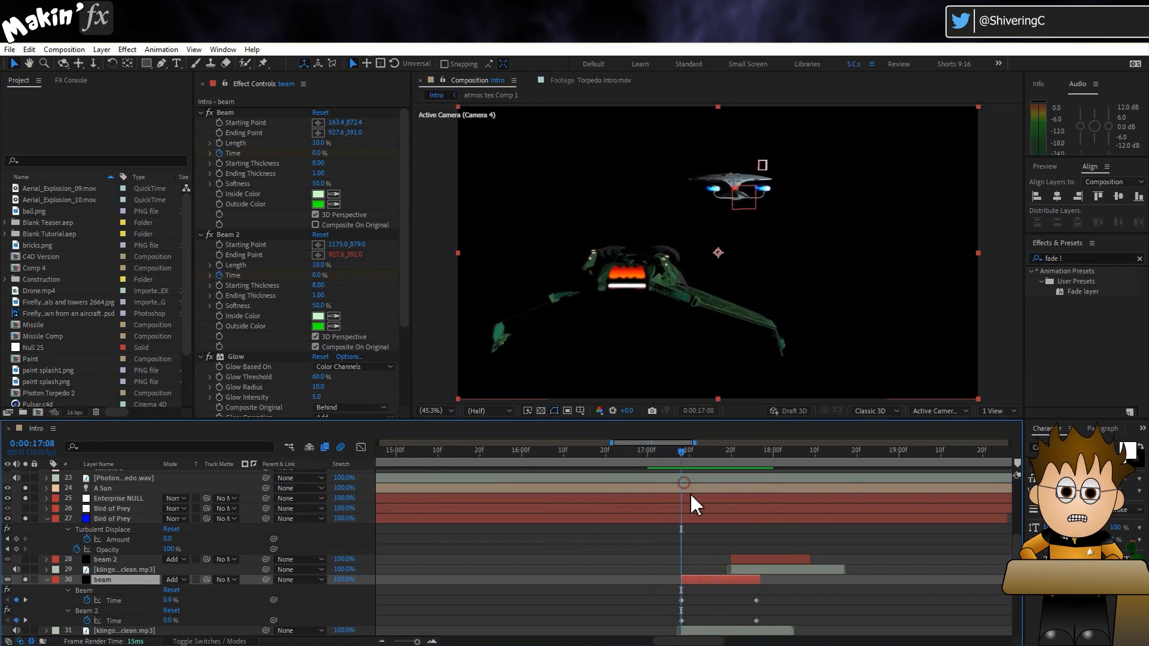
pyautogui.click(25, 601)
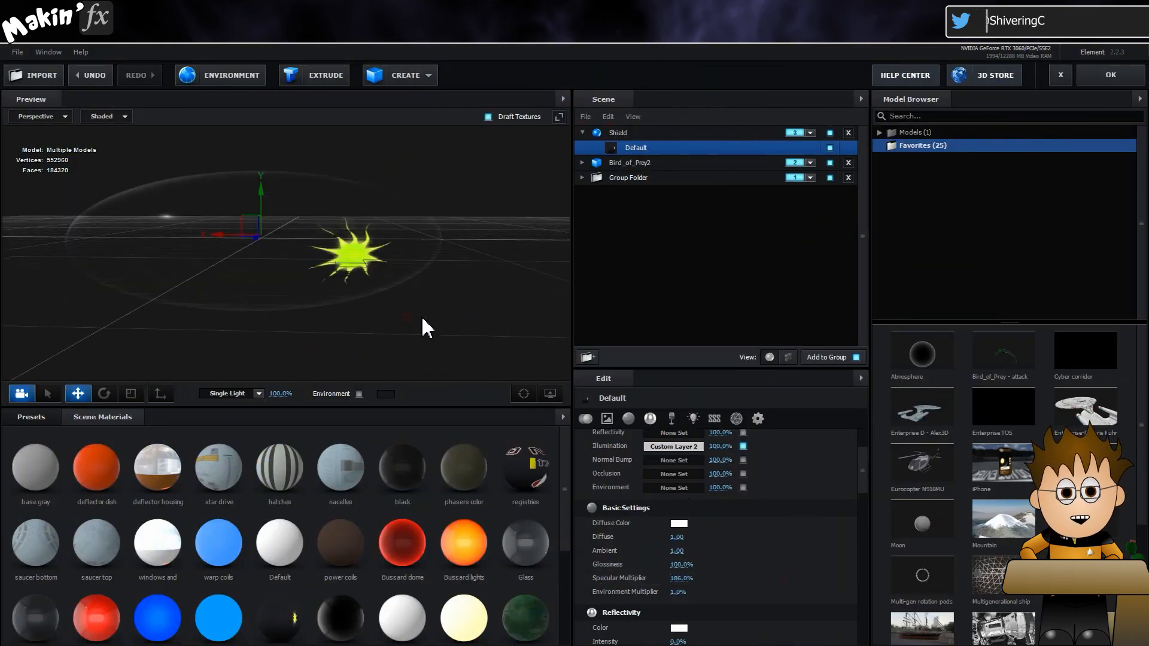
# Reveal the Shield Texture layer's Essential Properties and adjust Hit position horizontally to shift the yellow impact glow to the shield's right side
pyautogui.moveTo(423, 328); pyautogui.dragTo(295, 328)
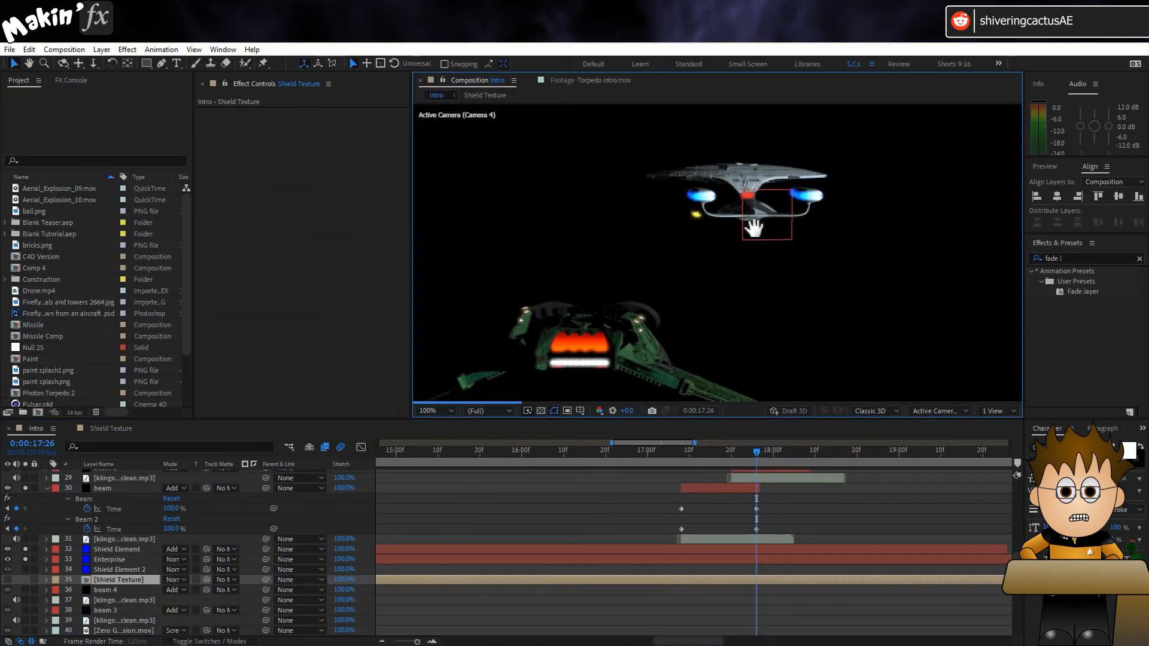
pyautogui.scroll(2, 752, 223)
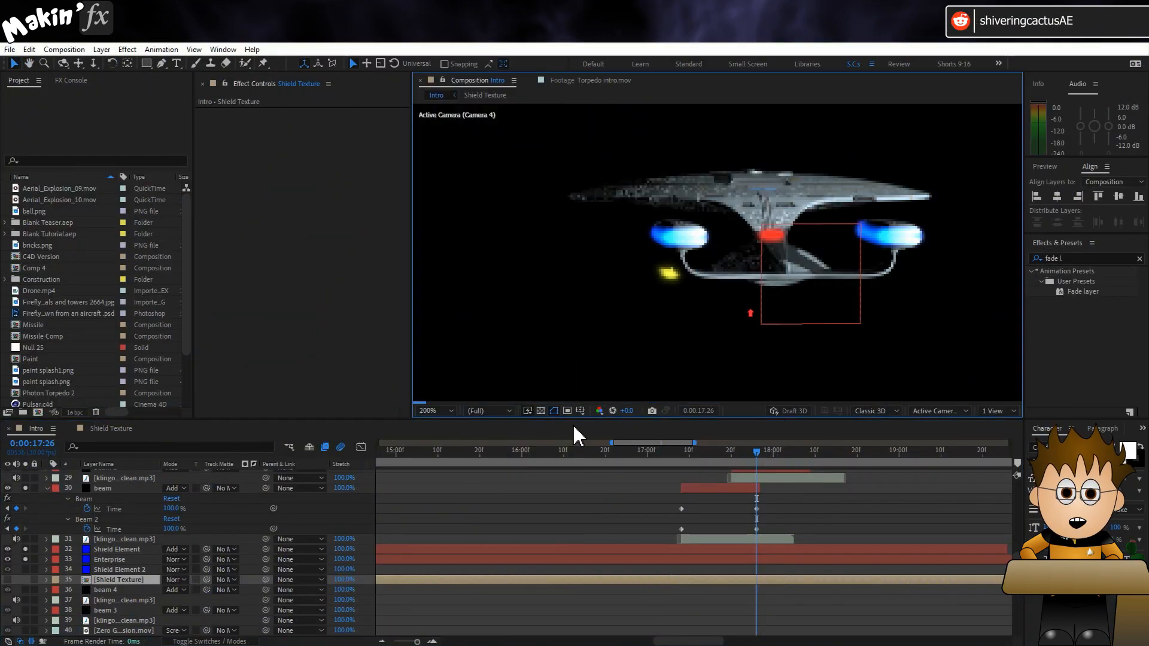
pyautogui.click(46, 580)
pyautogui.scroll(-1, 28, 607)
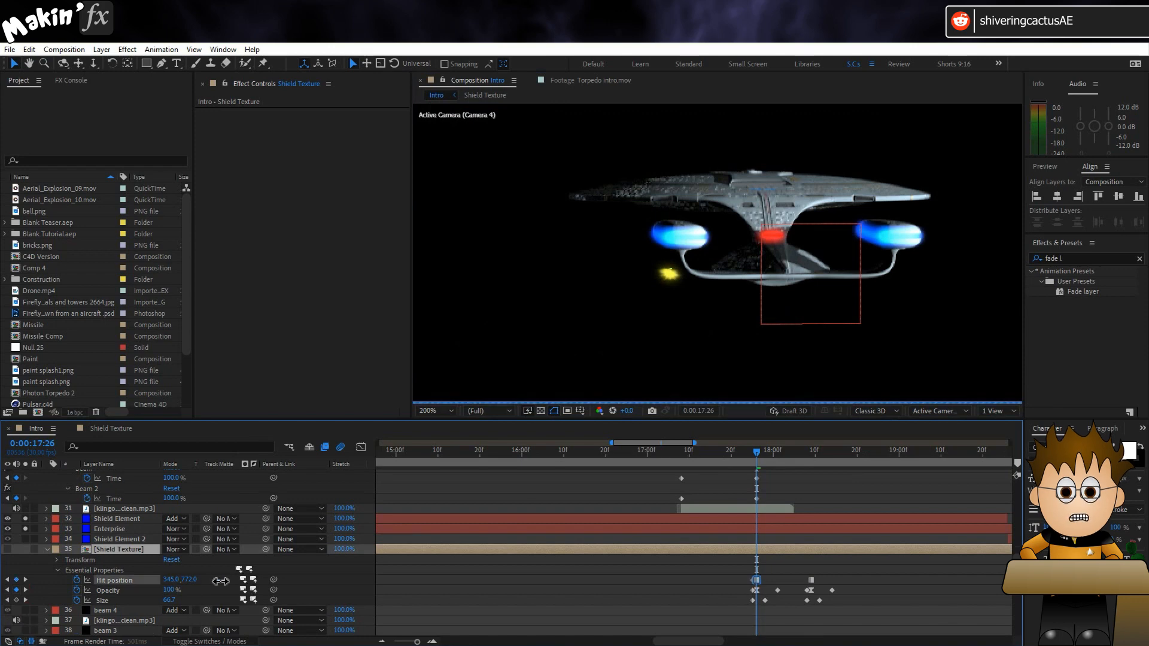
pyautogui.moveTo(228, 580); pyautogui.dragTo(227, 579)
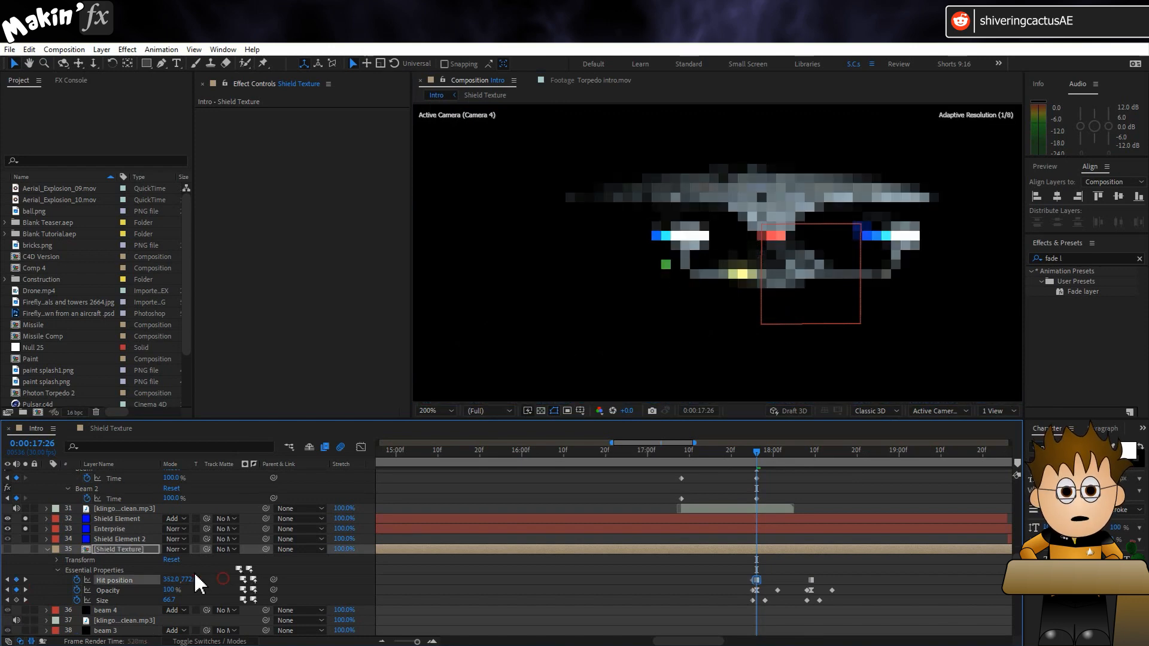
pyautogui.click(119, 519)
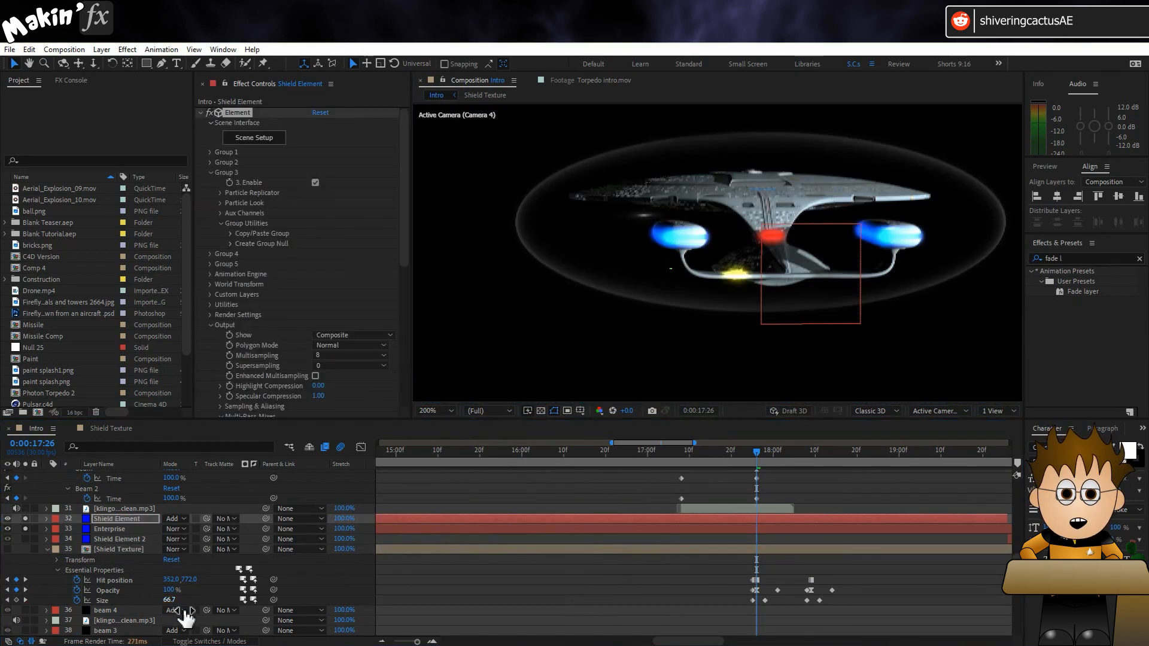
pyautogui.moveTo(171, 579); pyautogui.dragTo(363, 581)
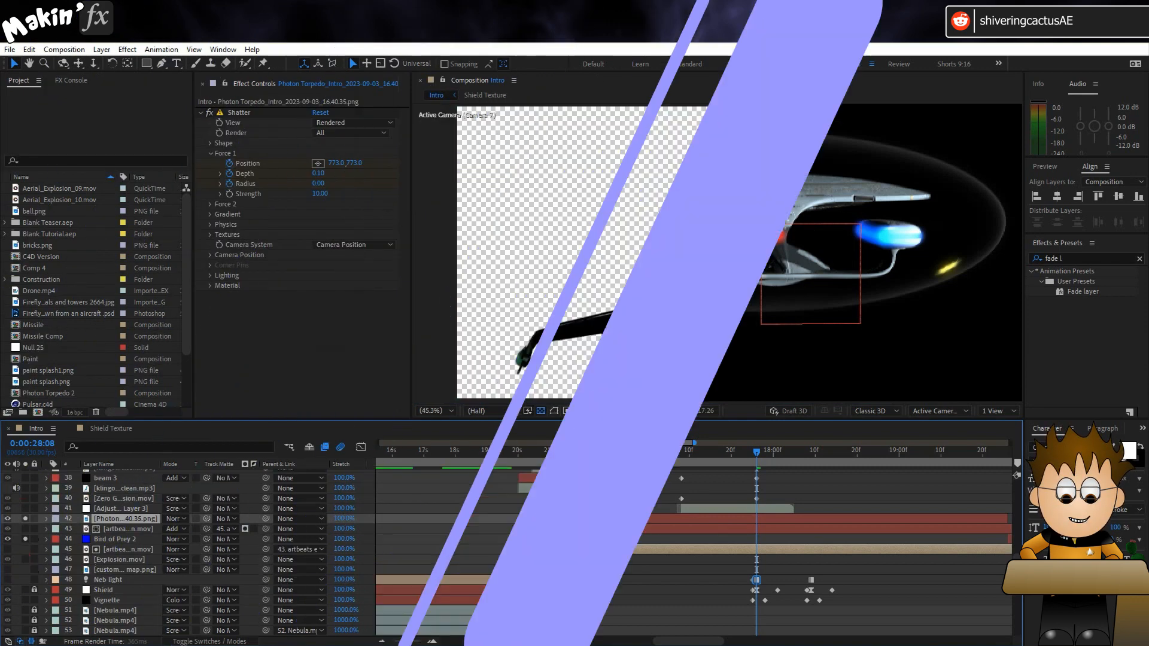
# Examine the Photon Torpedo still's Shatter shape and custom shatter map settings through 0:00:29:13, plus Adjustment Layer 3's effects
pyautogui.press('space')
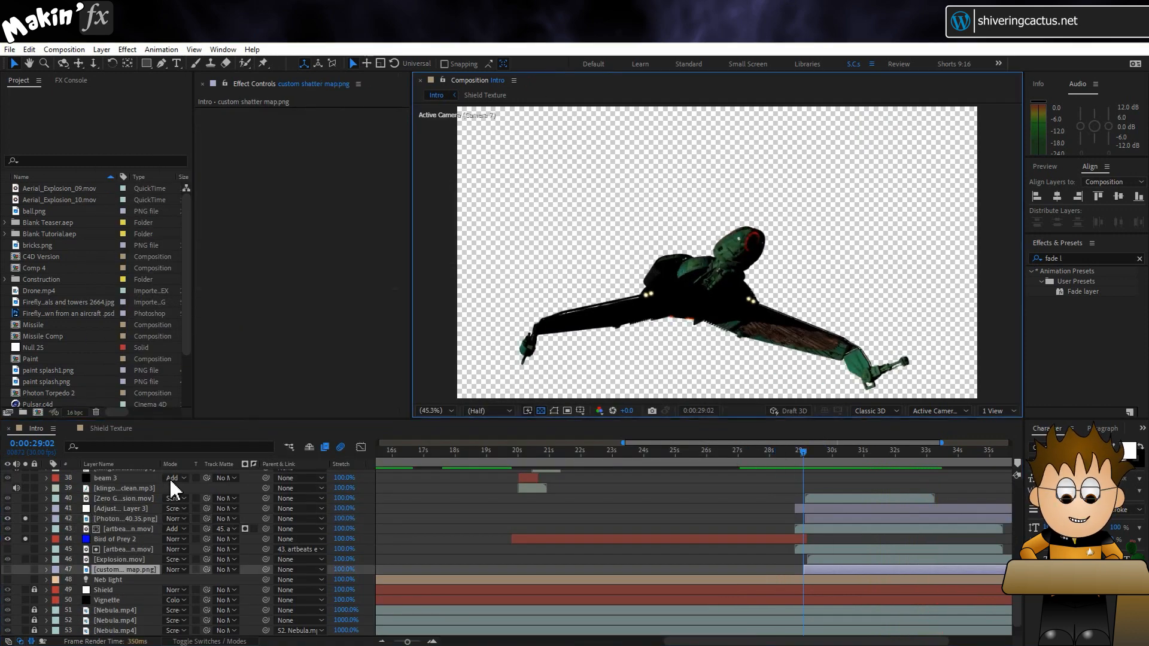
pyautogui.click(122, 522)
pyautogui.click(209, 143)
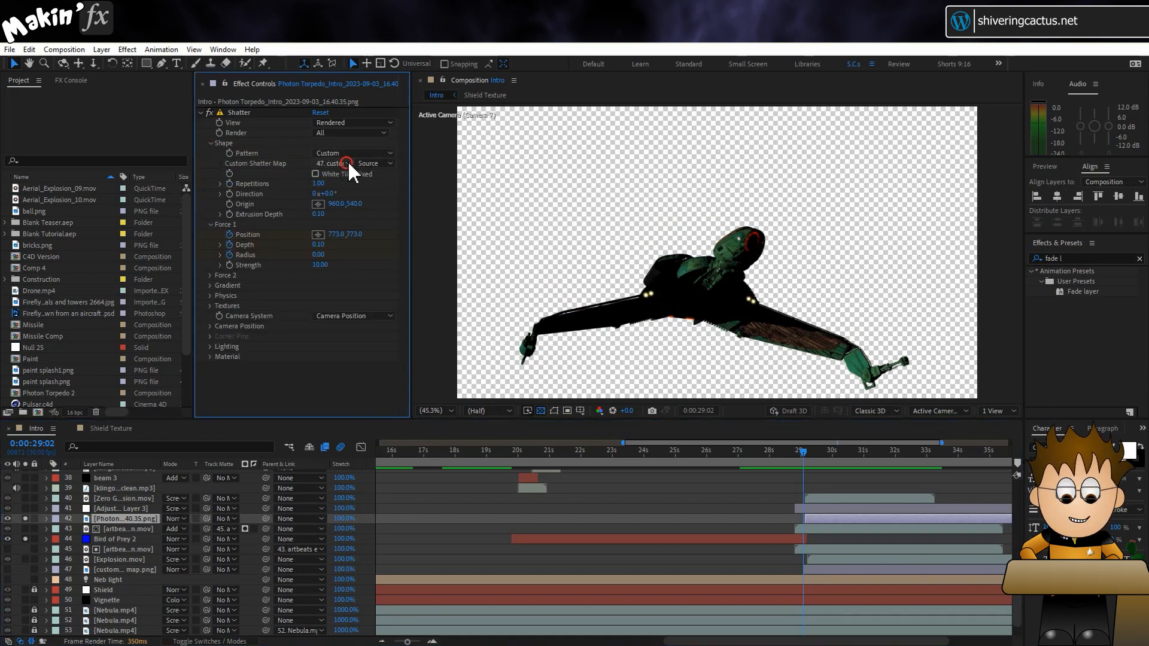
pyautogui.click(347, 163)
pyautogui.click(301, 347)
pyautogui.moveTo(806, 460); pyautogui.dragTo(815, 460)
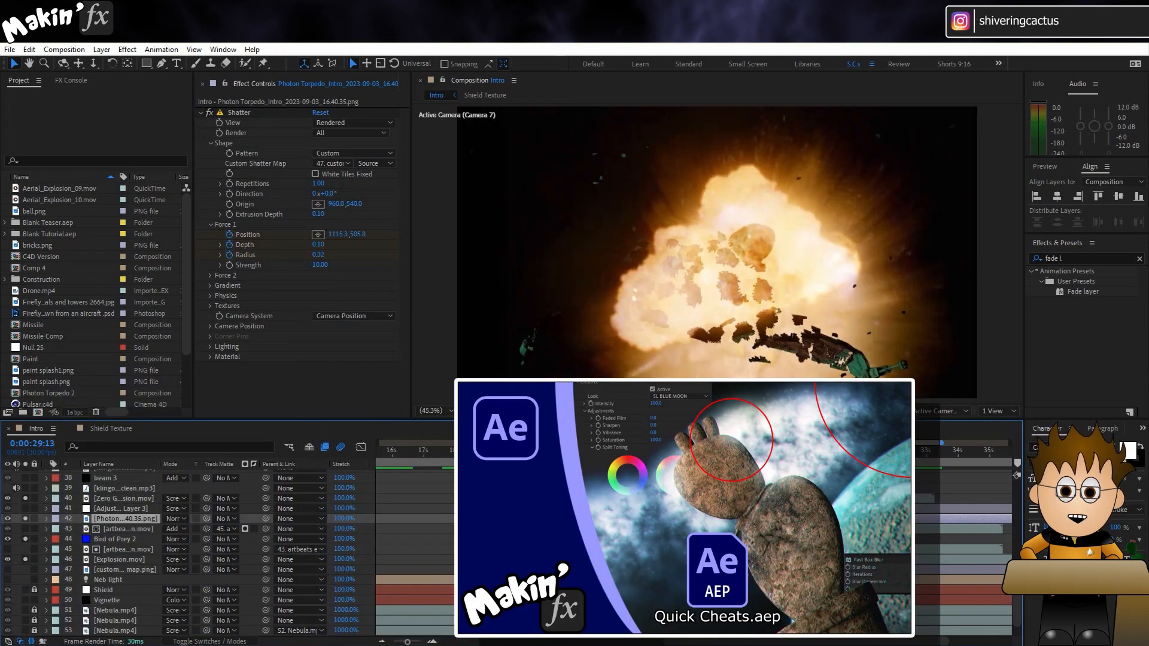
pyautogui.click(115, 508)
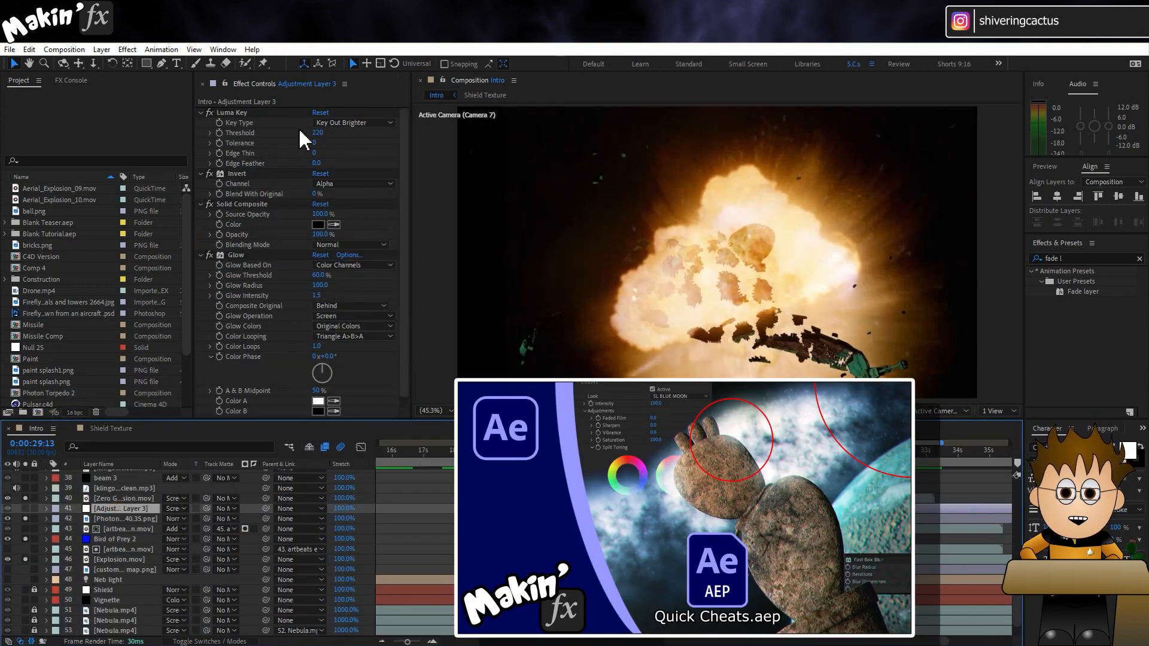